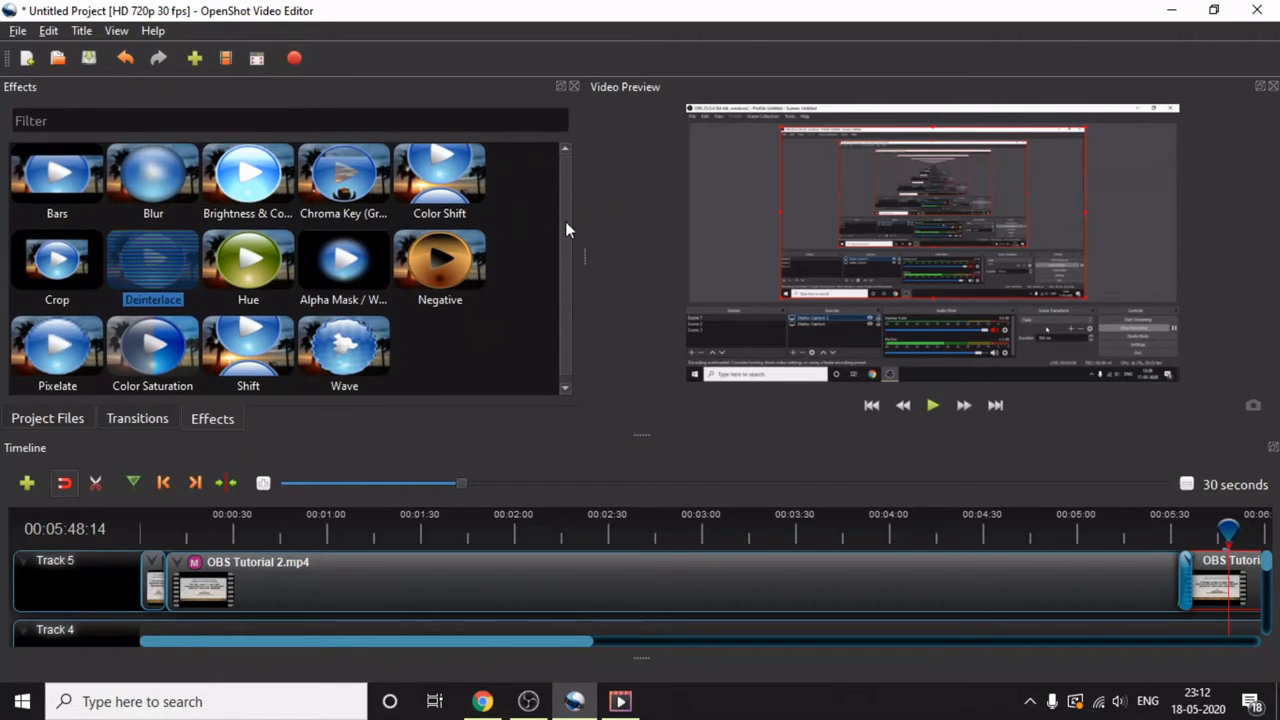
# - Apply the Brightness & Contrast effect to the OBS Tutorial5.mp4 clip on Track 5
pyautogui.moveTo(250, 184); pyautogui.dragTo(1218, 592)
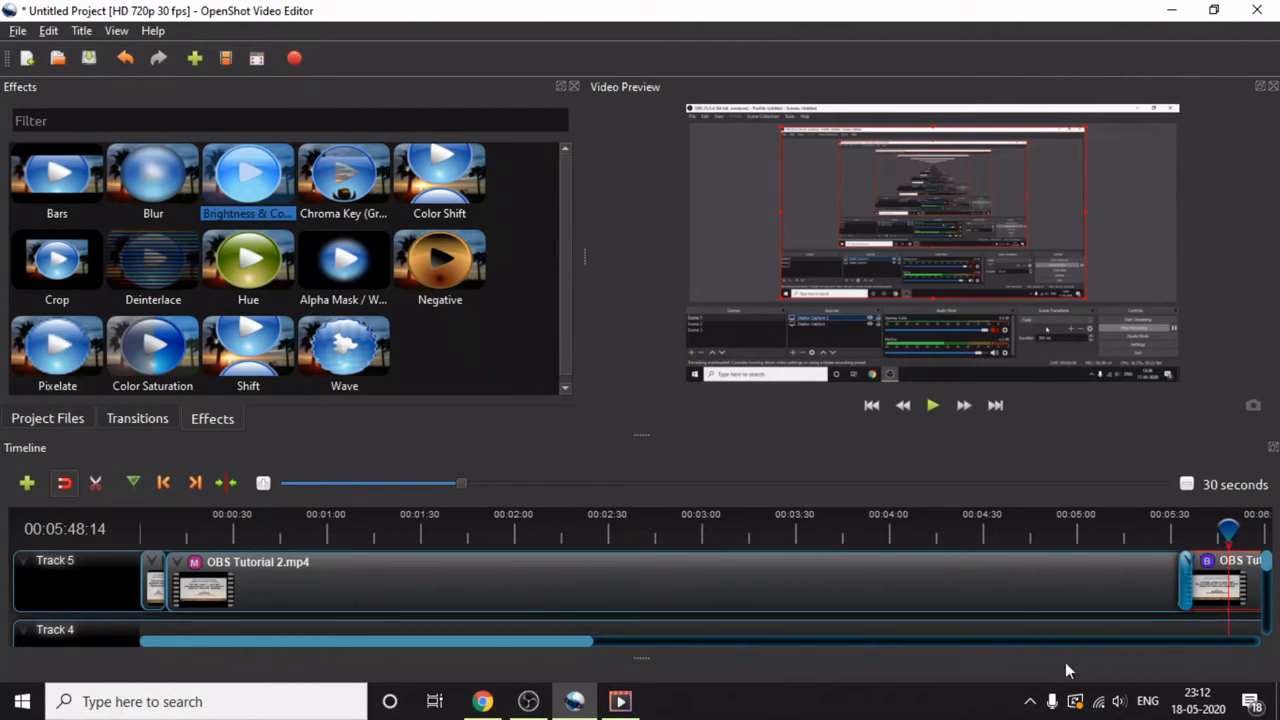
pyautogui.moveTo(536, 641); pyautogui.dragTo(729, 662)
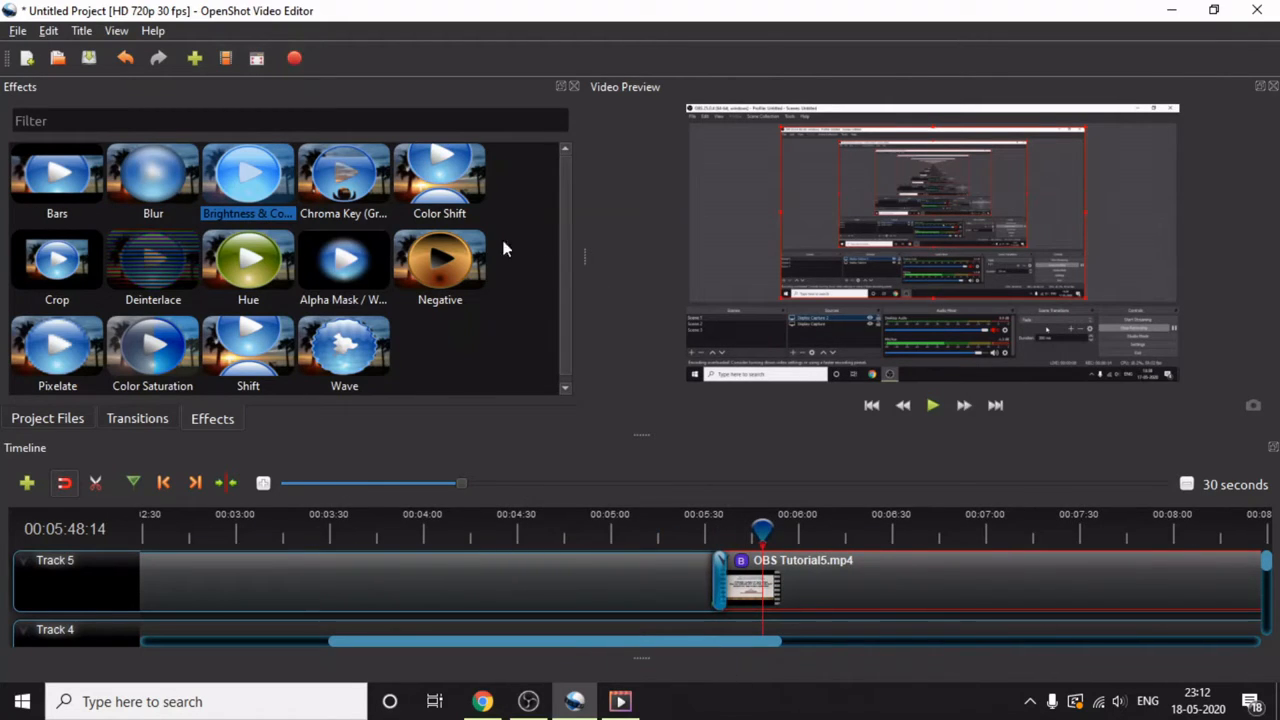
# - Try the Circle in to out transition at the end of the OBS Tutorial 2.mp4 clip and remove it again
pyautogui.click(126, 418)
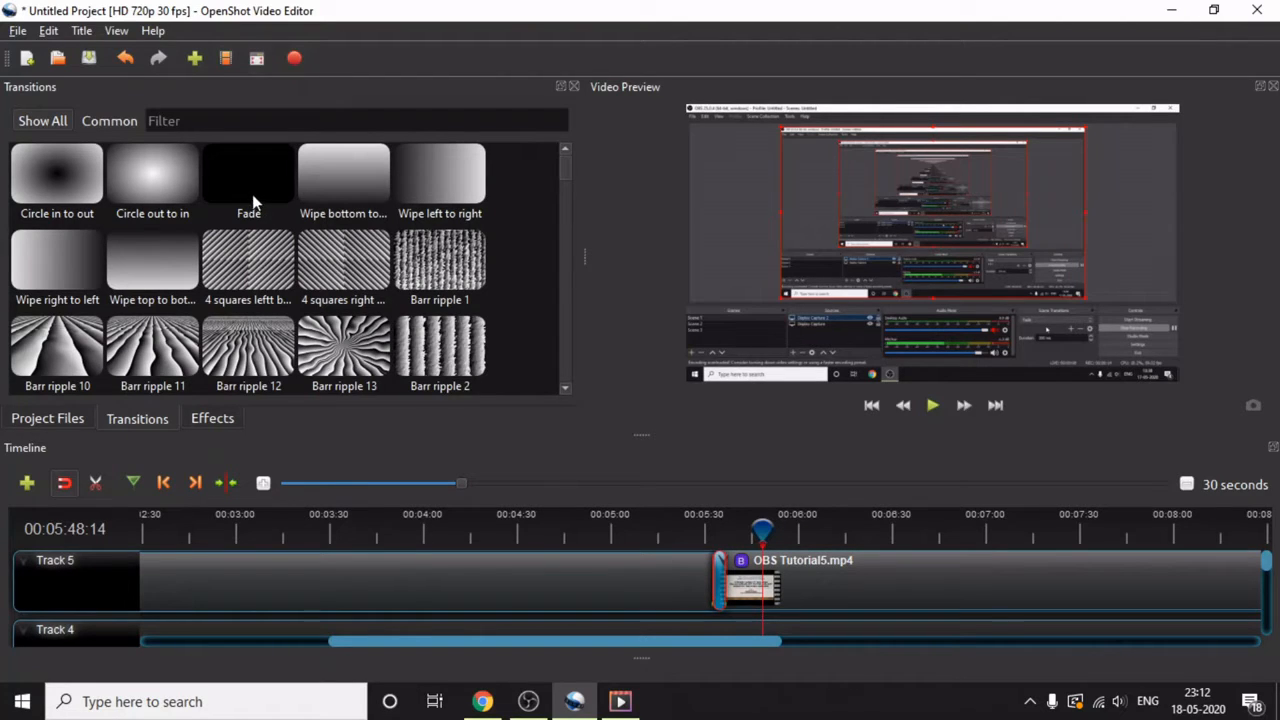
pyautogui.moveTo(63, 169); pyautogui.dragTo(704, 564)
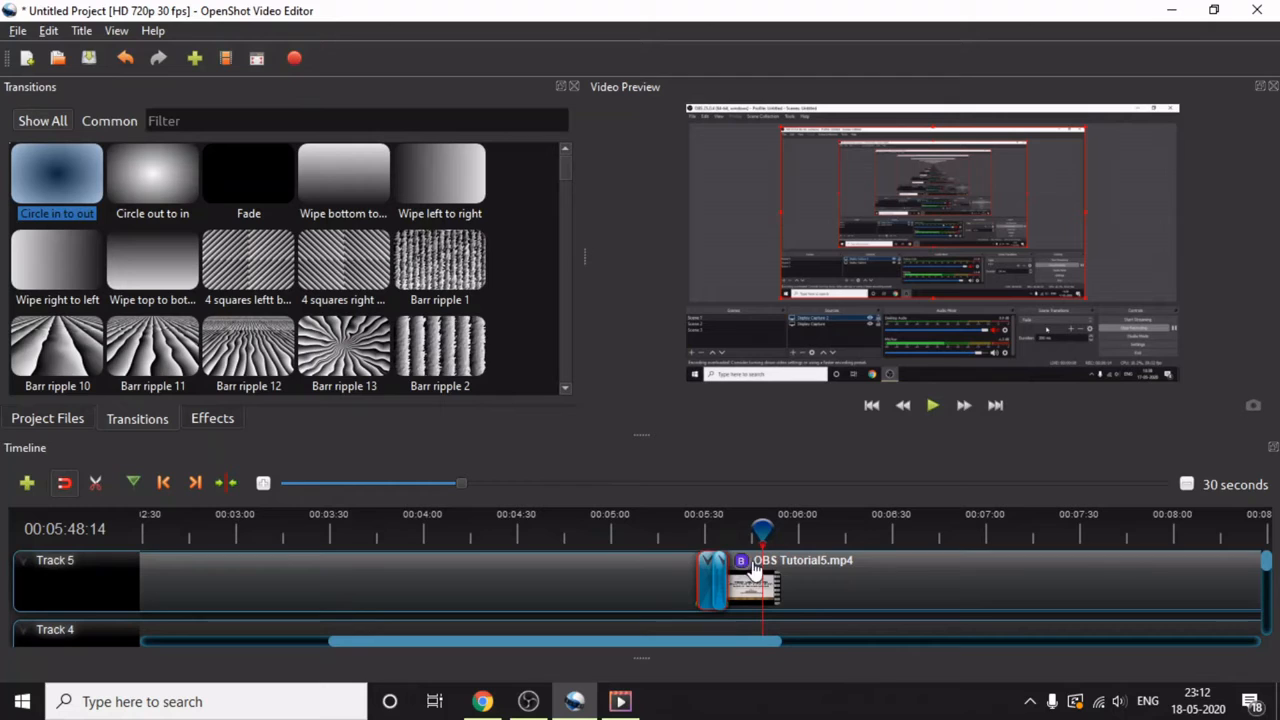
pyautogui.rightClick(705, 572)
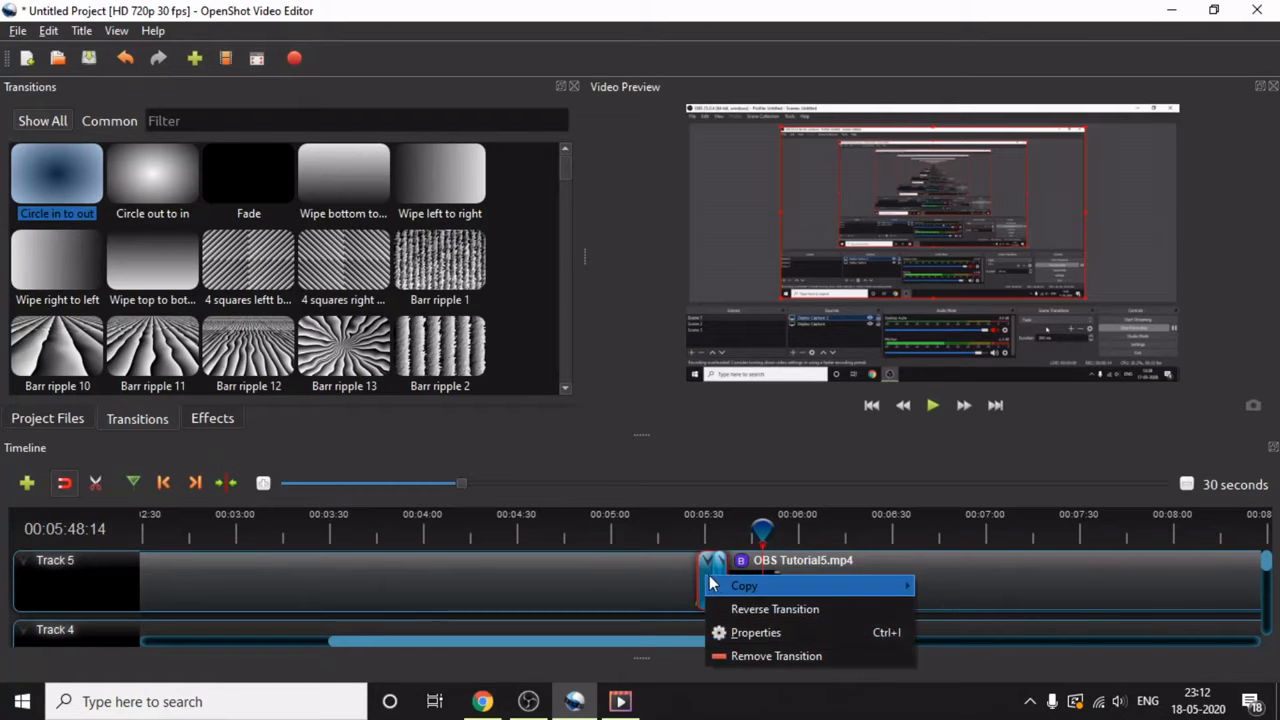
pyautogui.click(780, 657)
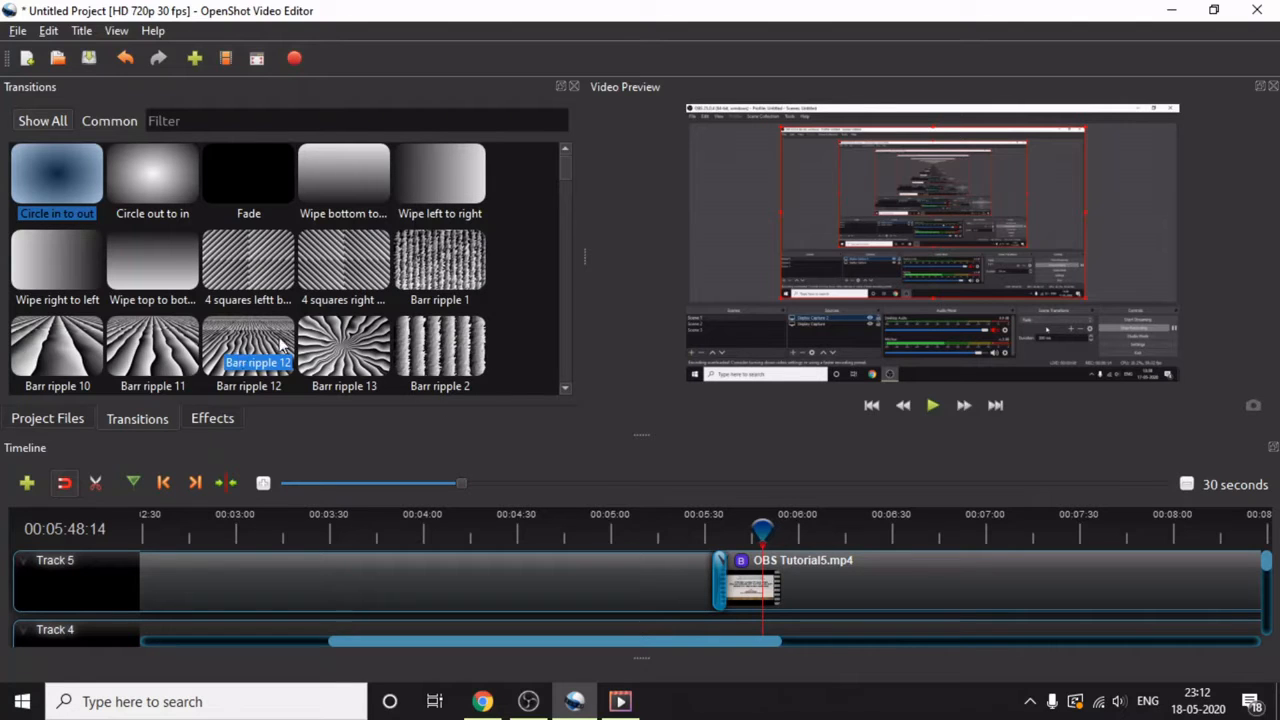
pyautogui.click(406, 370)
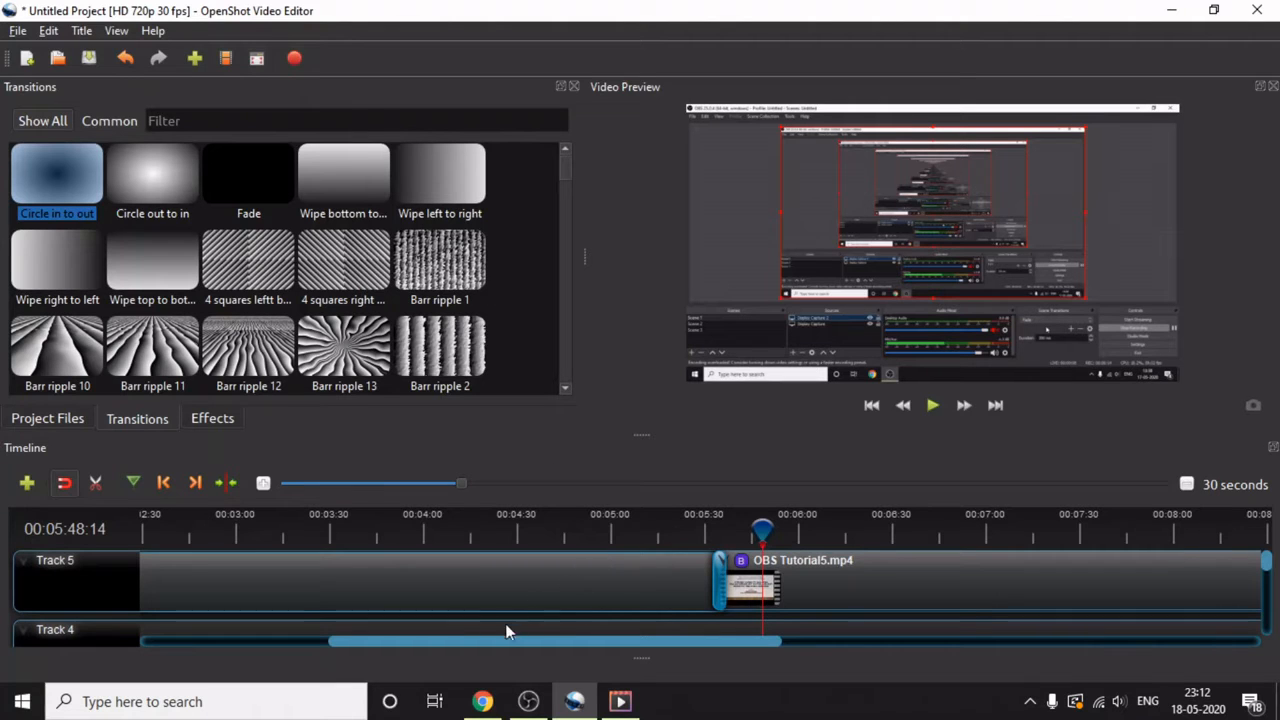
pyautogui.moveTo(498, 637); pyautogui.dragTo(363, 637)
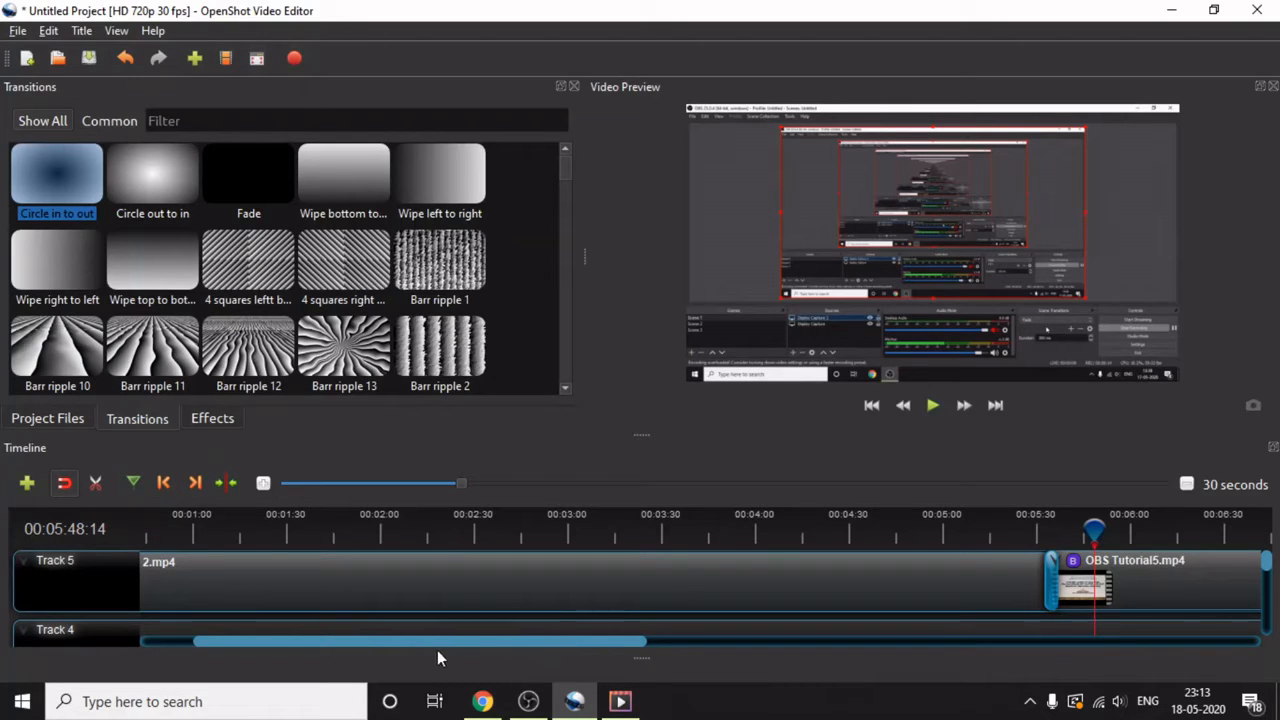
pyautogui.moveTo(450, 646); pyautogui.dragTo(334, 641)
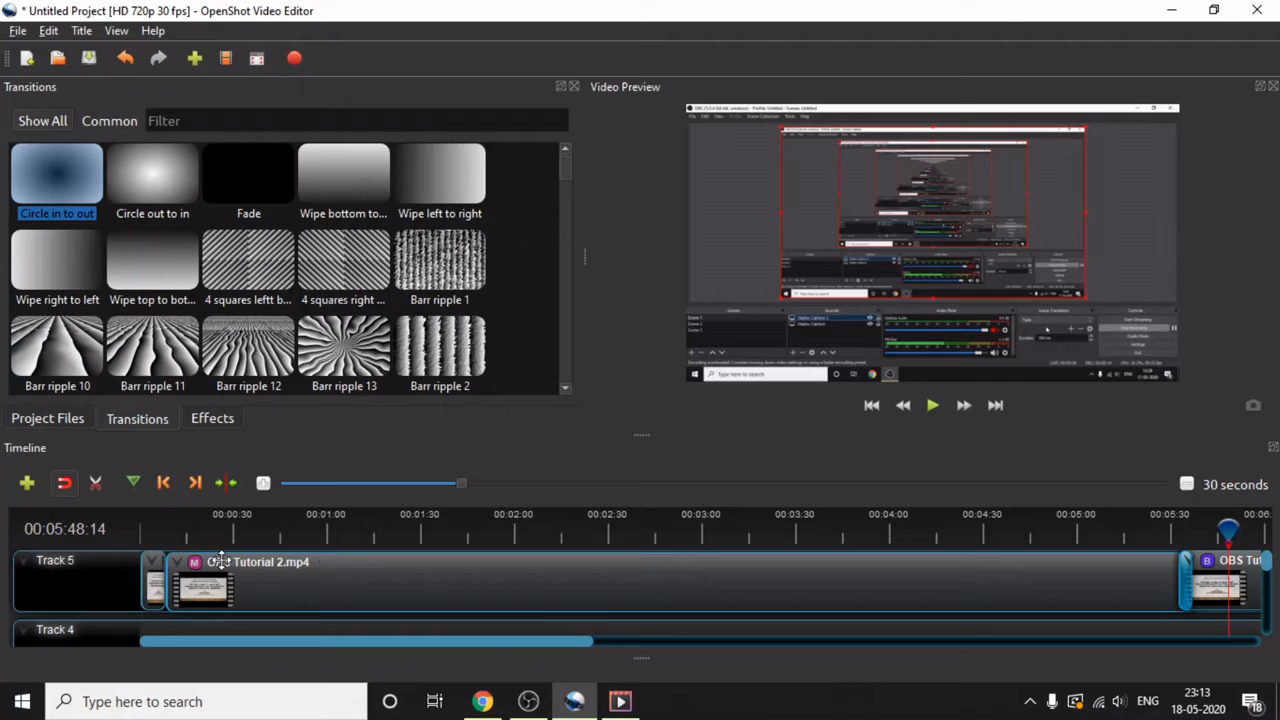
pyautogui.moveTo(496, 642); pyautogui.dragTo(406, 634)
# - Close the Transitions and Effects panes, leaving the Project Files pane open
pyautogui.click(572, 86)
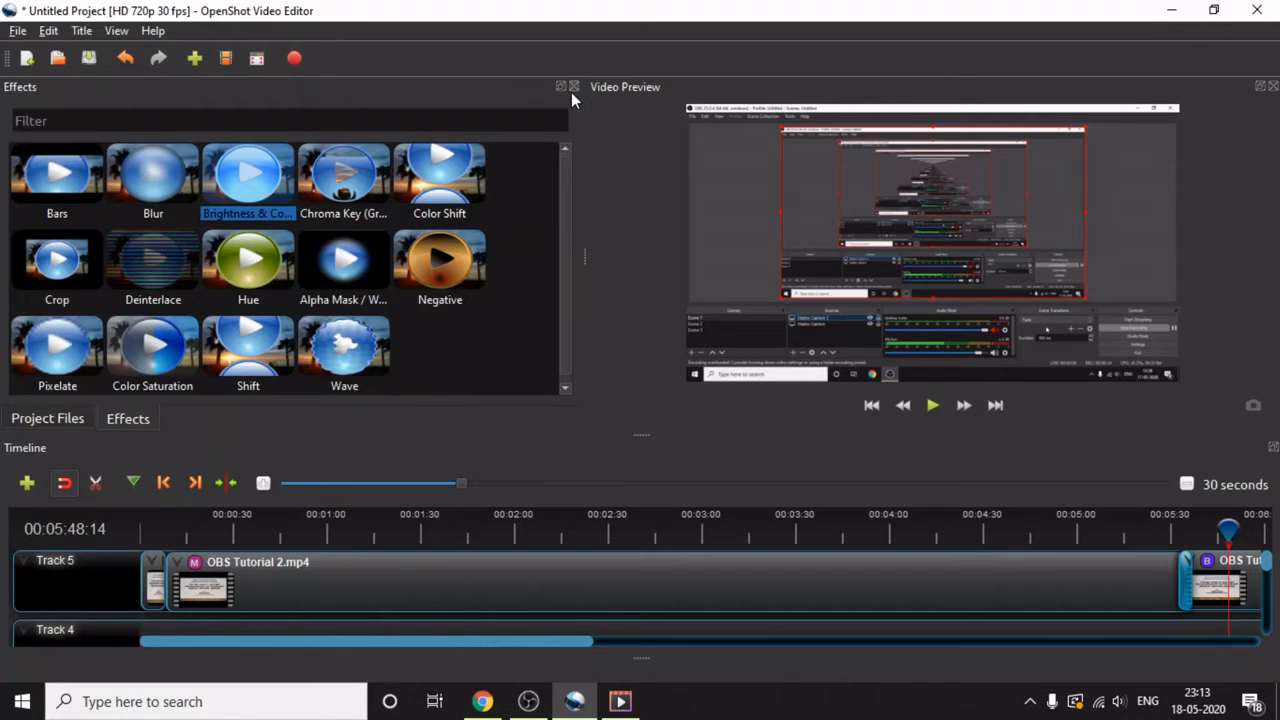
pyautogui.click(575, 87)
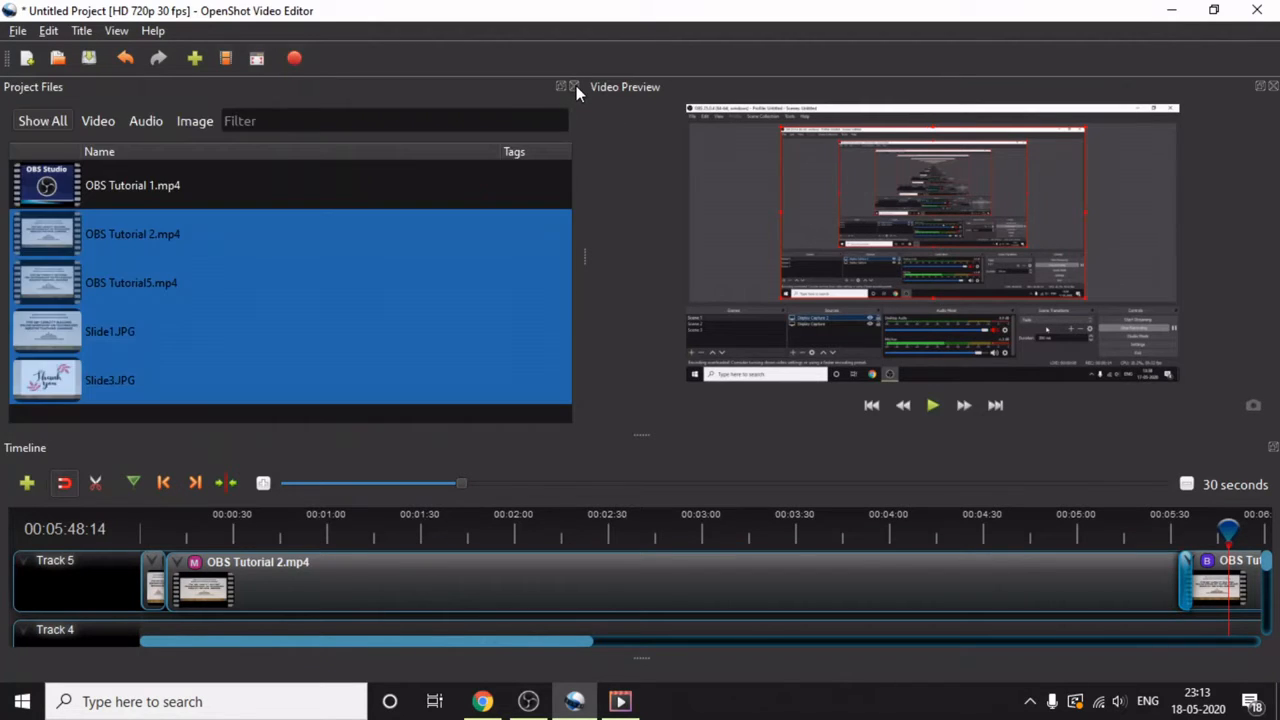
# - Open OBS Tutorial 2.mp4 for clip splitting and mark the new clip's start at 00:00:00:30
pyautogui.click(467, 191)
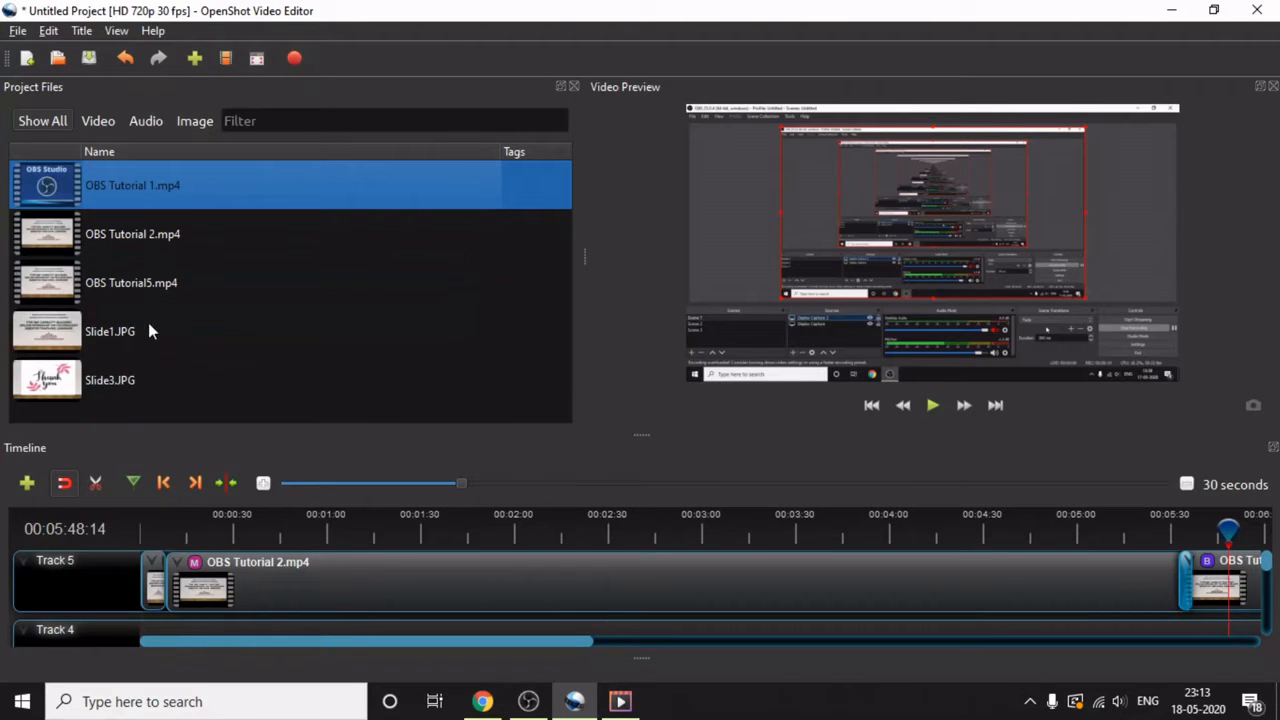
pyautogui.click(137, 236)
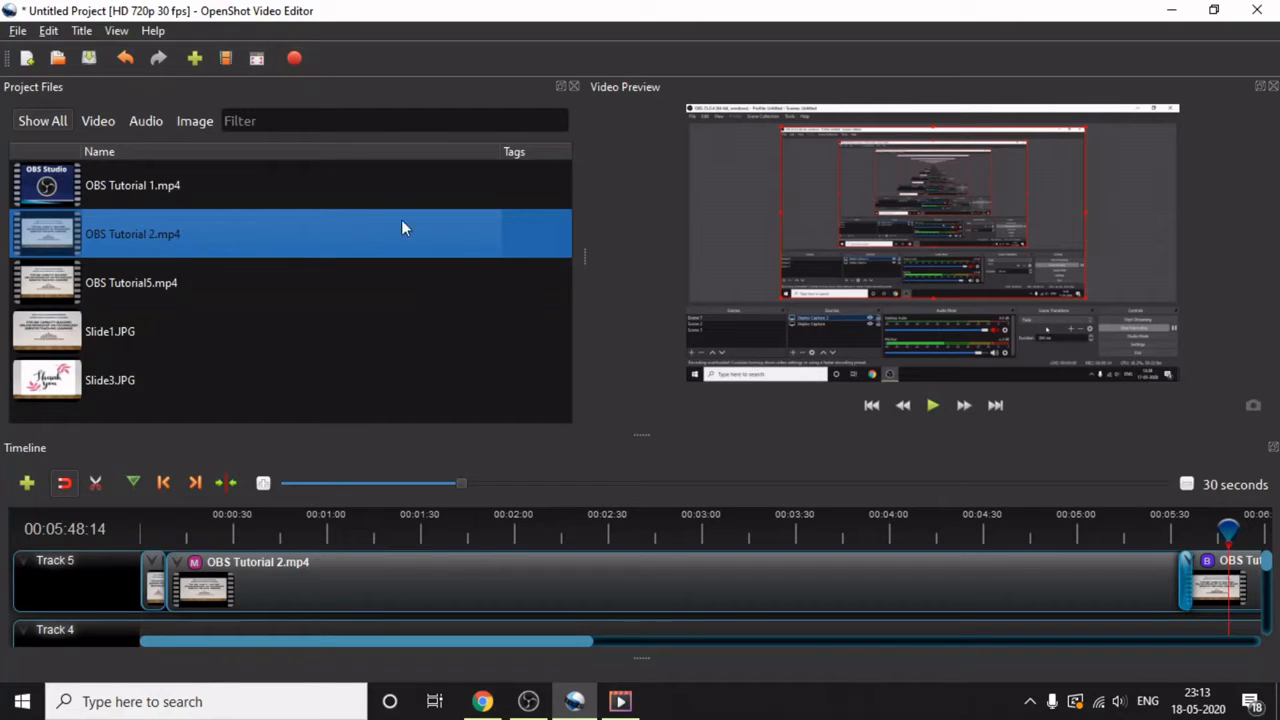
pyautogui.rightClick(241, 240)
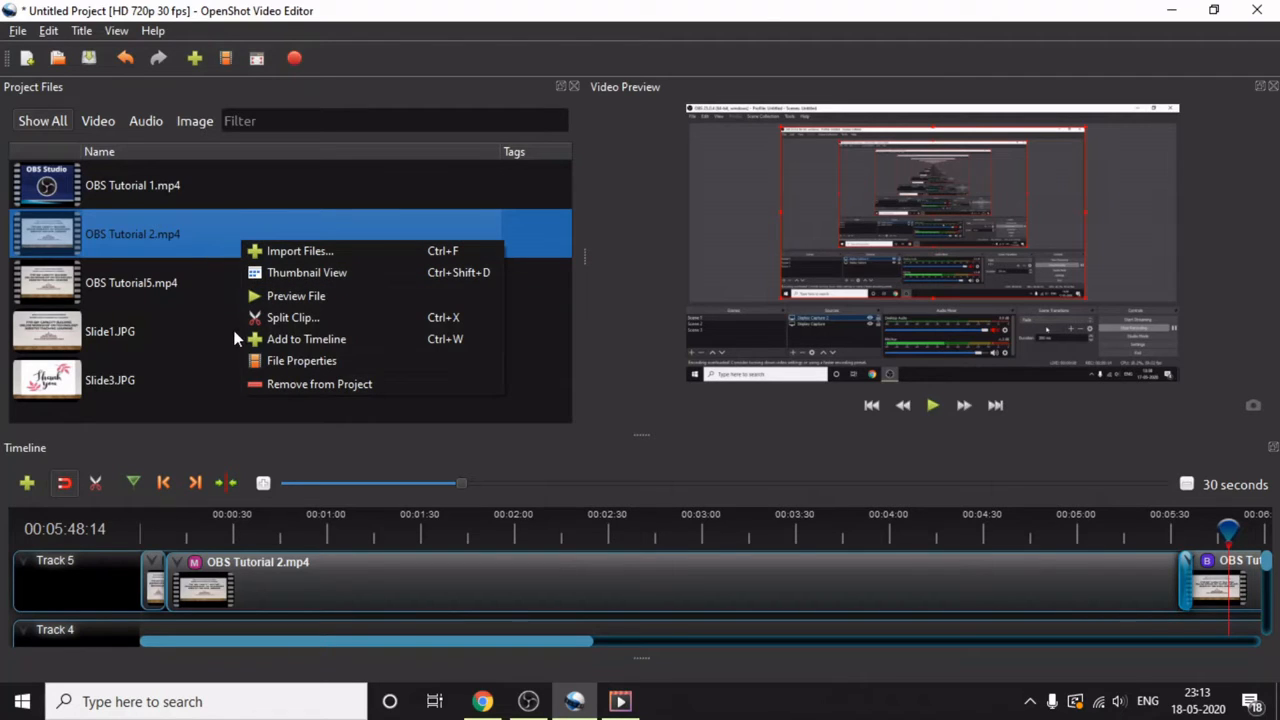
pyautogui.click(284, 319)
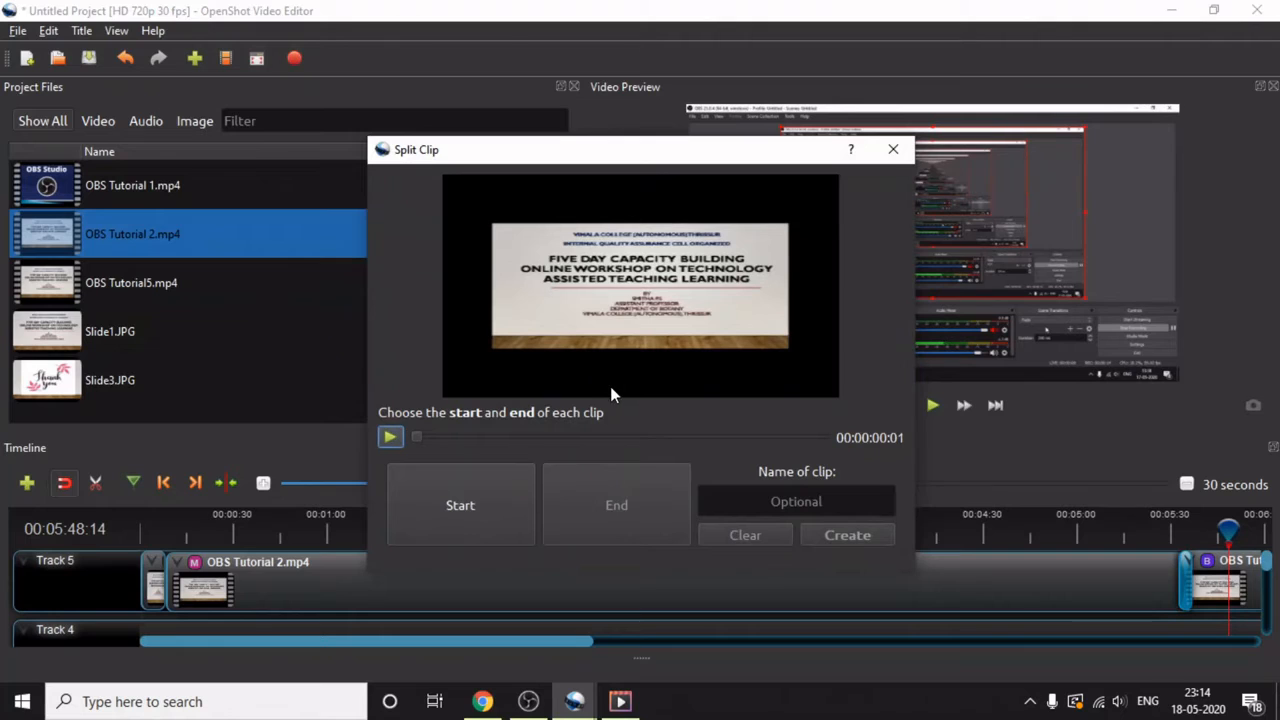
pyautogui.click(396, 437)
pyautogui.click(462, 510)
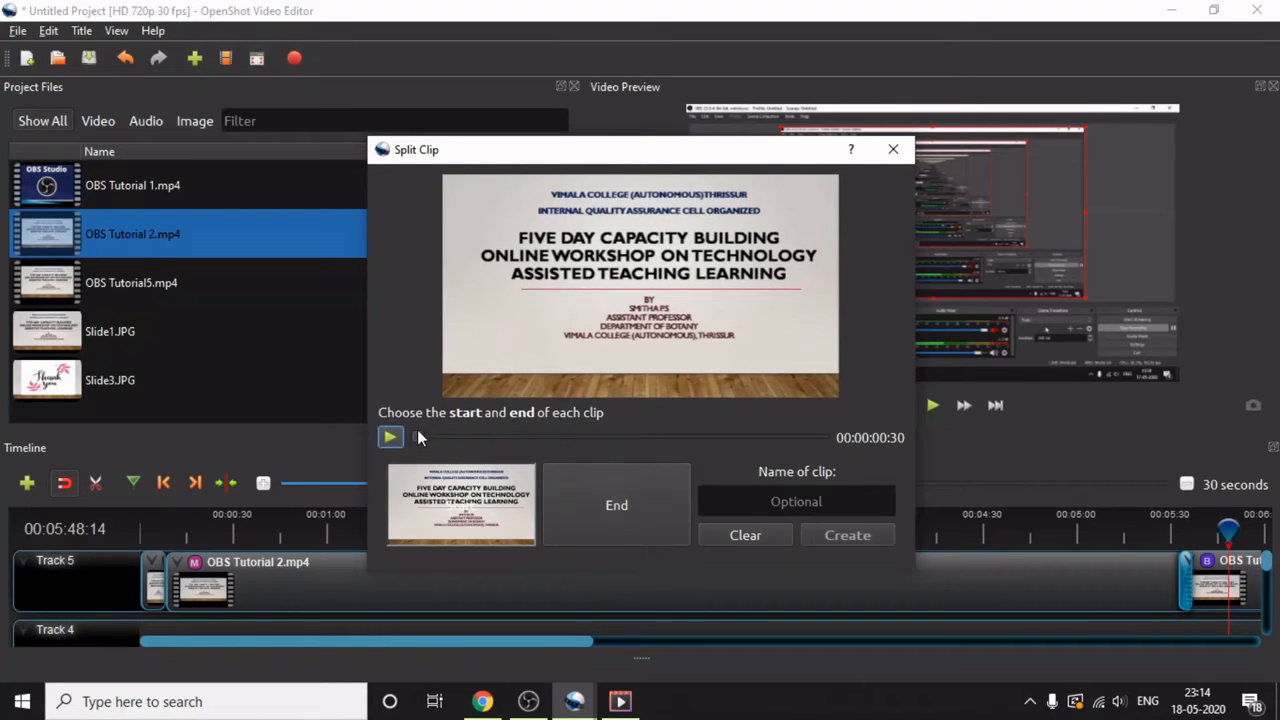
# - Mark the split clip's end at 00:00:15:22, create it with the name "new", and close the Split Clip dialog
pyautogui.click(389, 438)
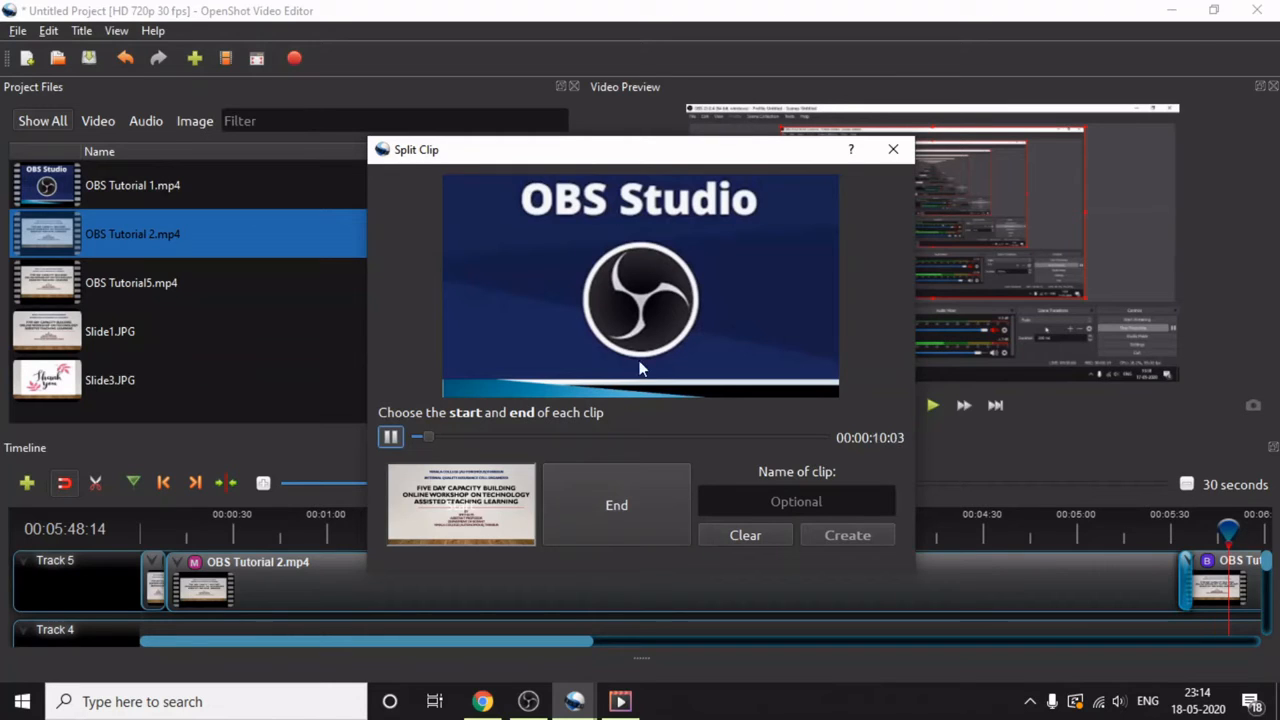
pyautogui.click(637, 499)
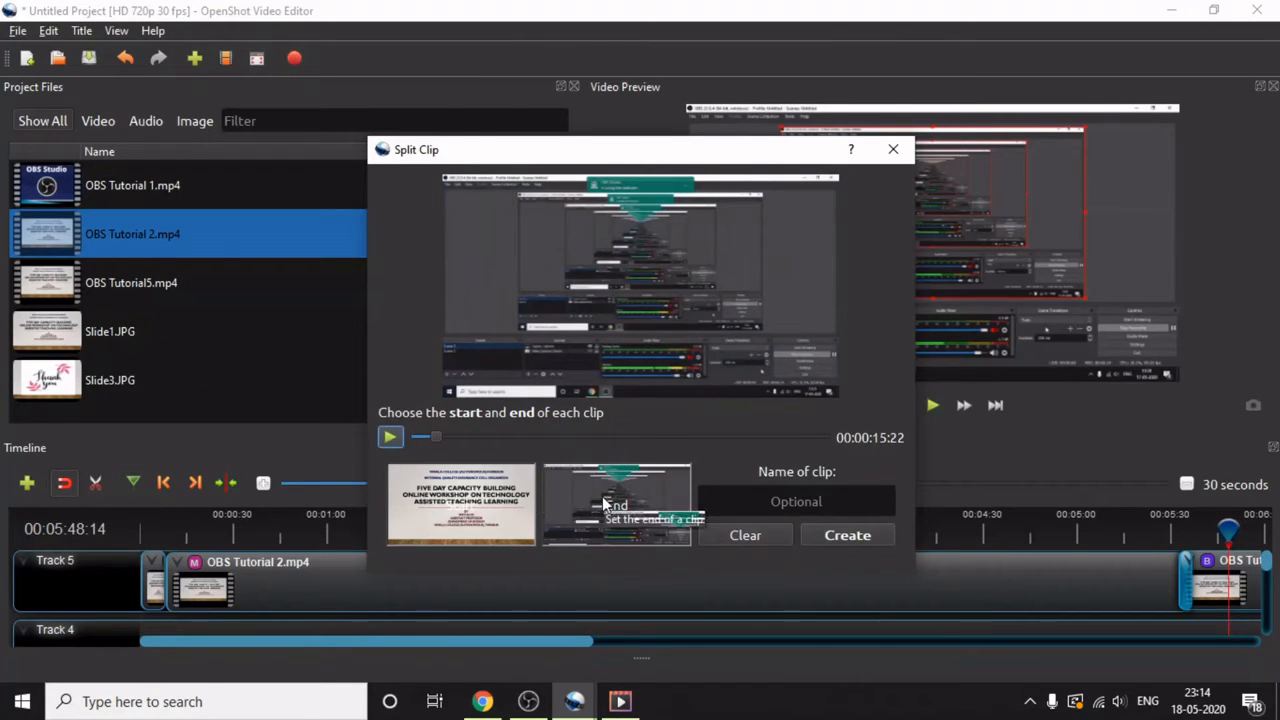
pyautogui.click(851, 504)
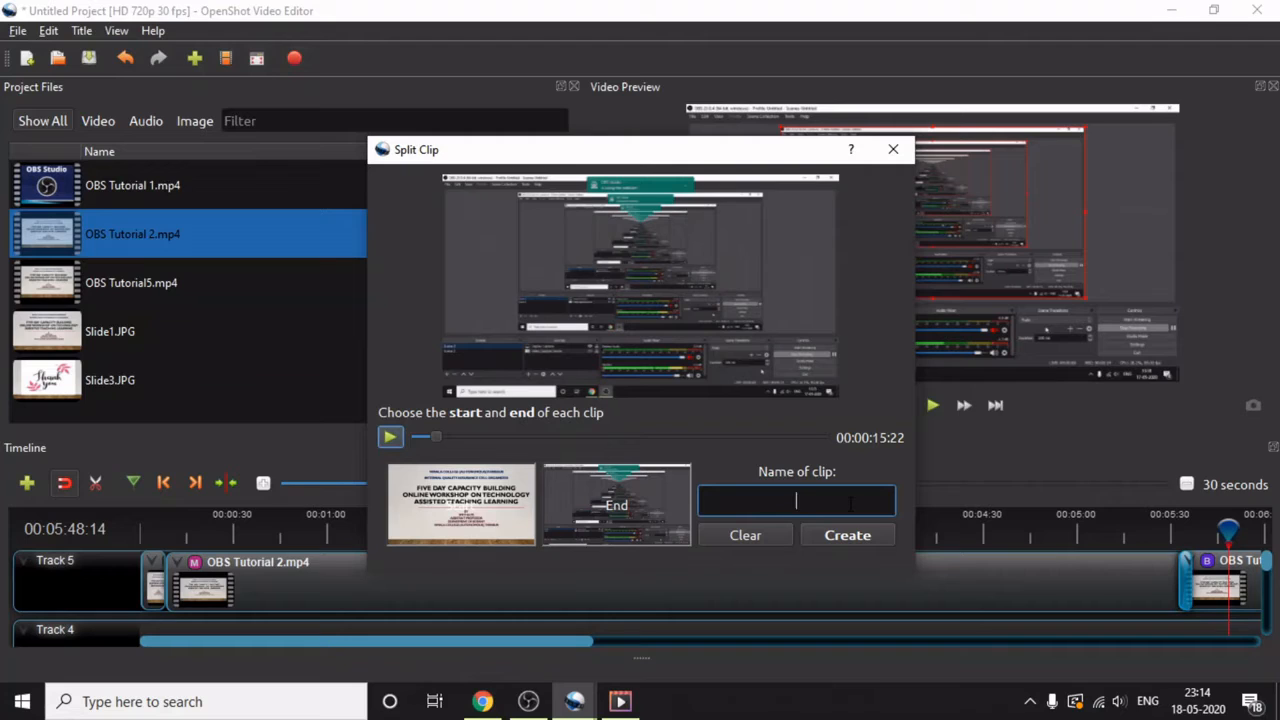
pyautogui.write('new')
pyautogui.click(820, 539)
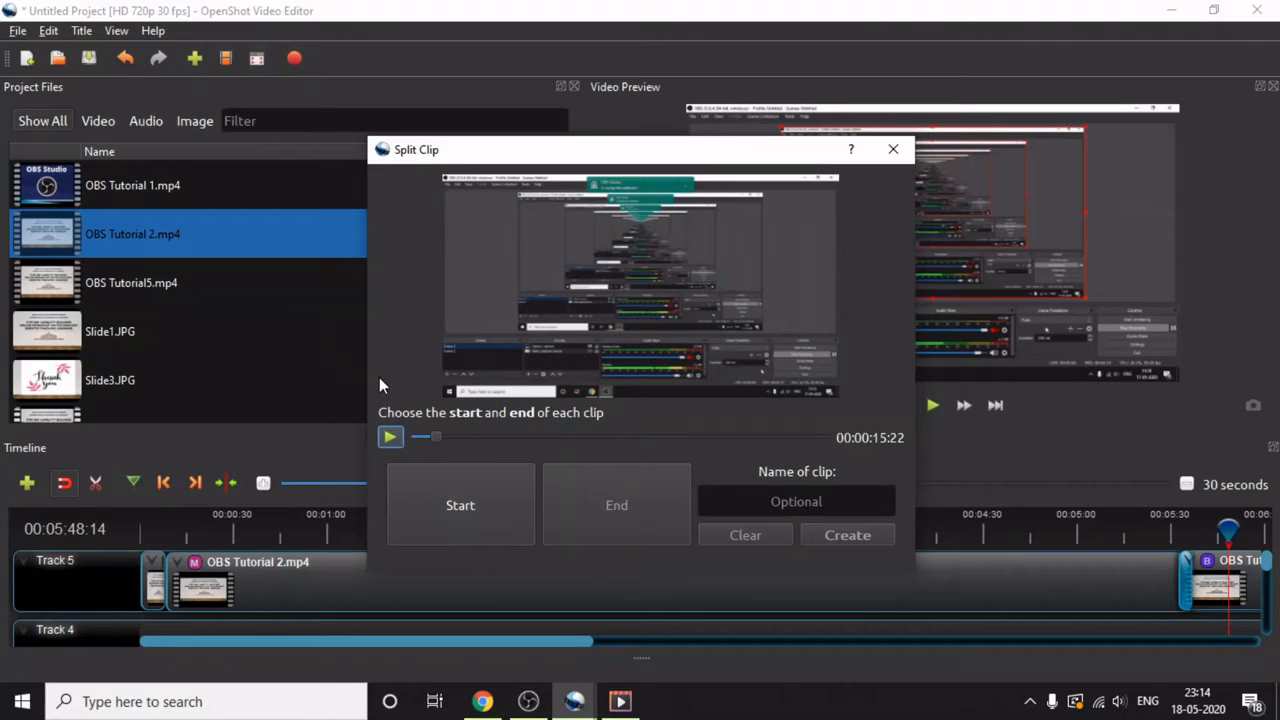
pyautogui.click(894, 153)
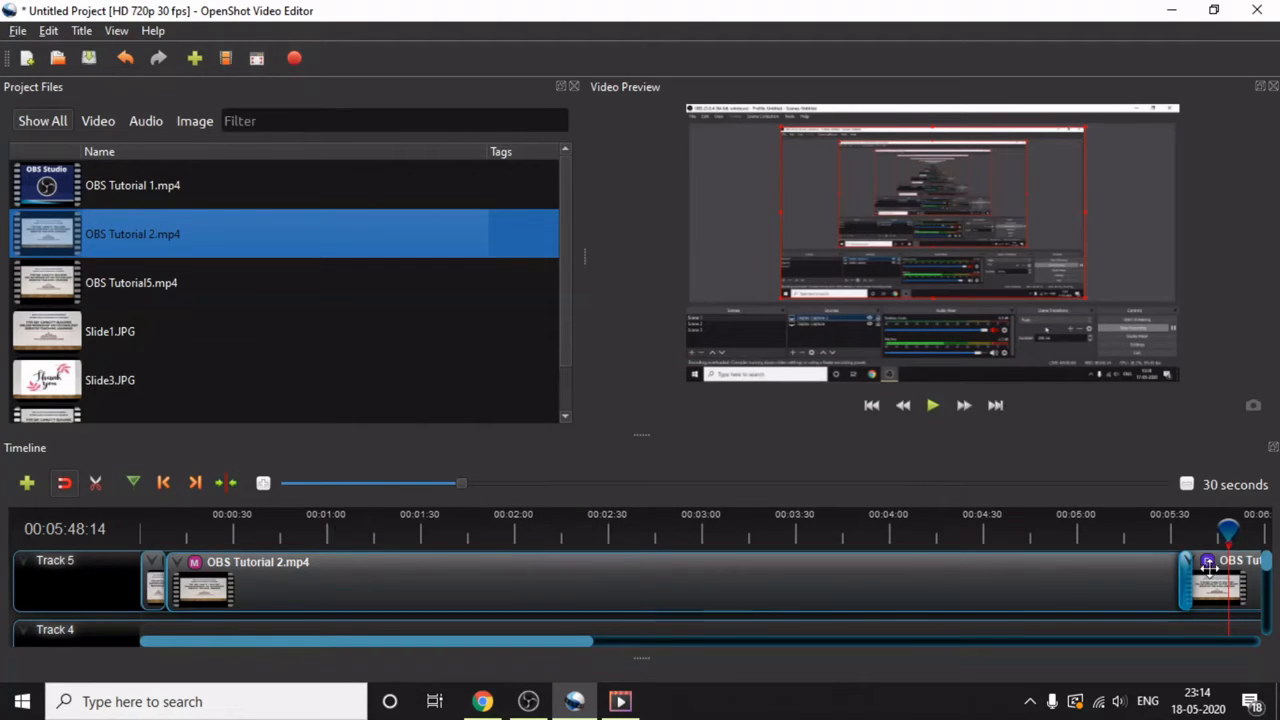
# - Slice all at 00:04:57:28 on the timeline, keeping only the left side of OBS Tutorial 2.mp4
pyautogui.moveTo(1230, 537); pyautogui.dragTo(1013, 558)
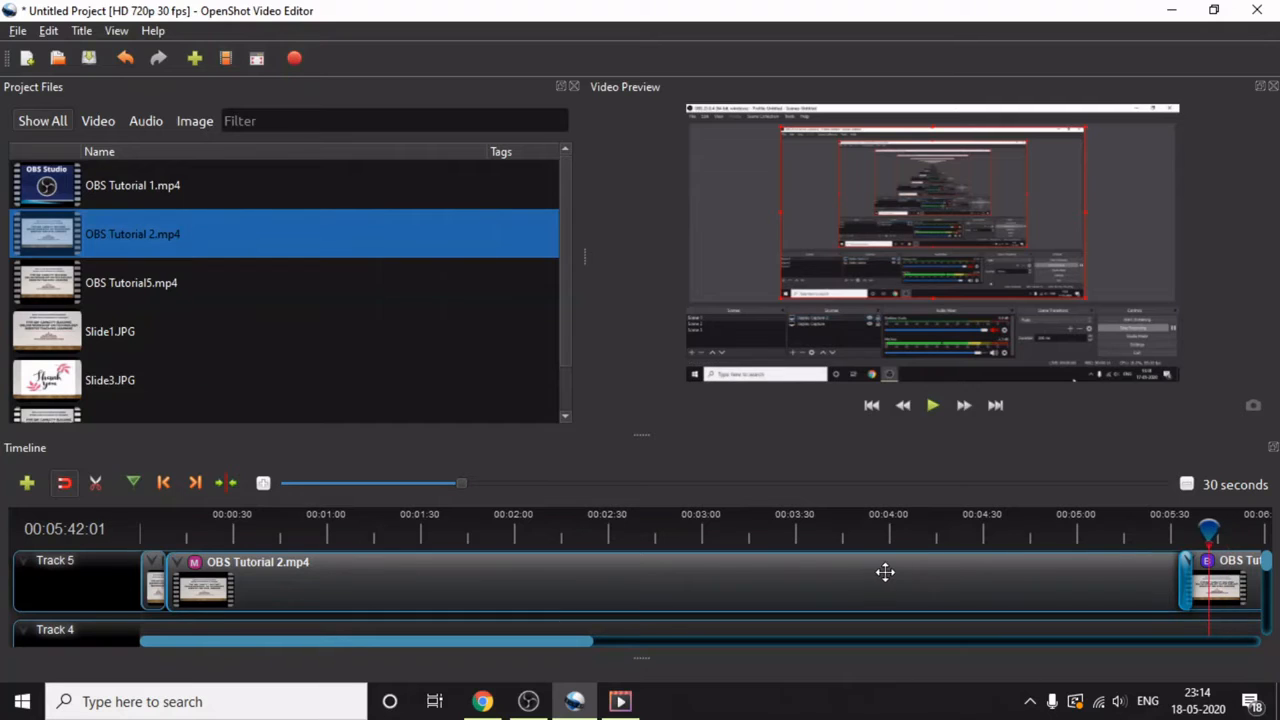
pyautogui.click(1137, 541)
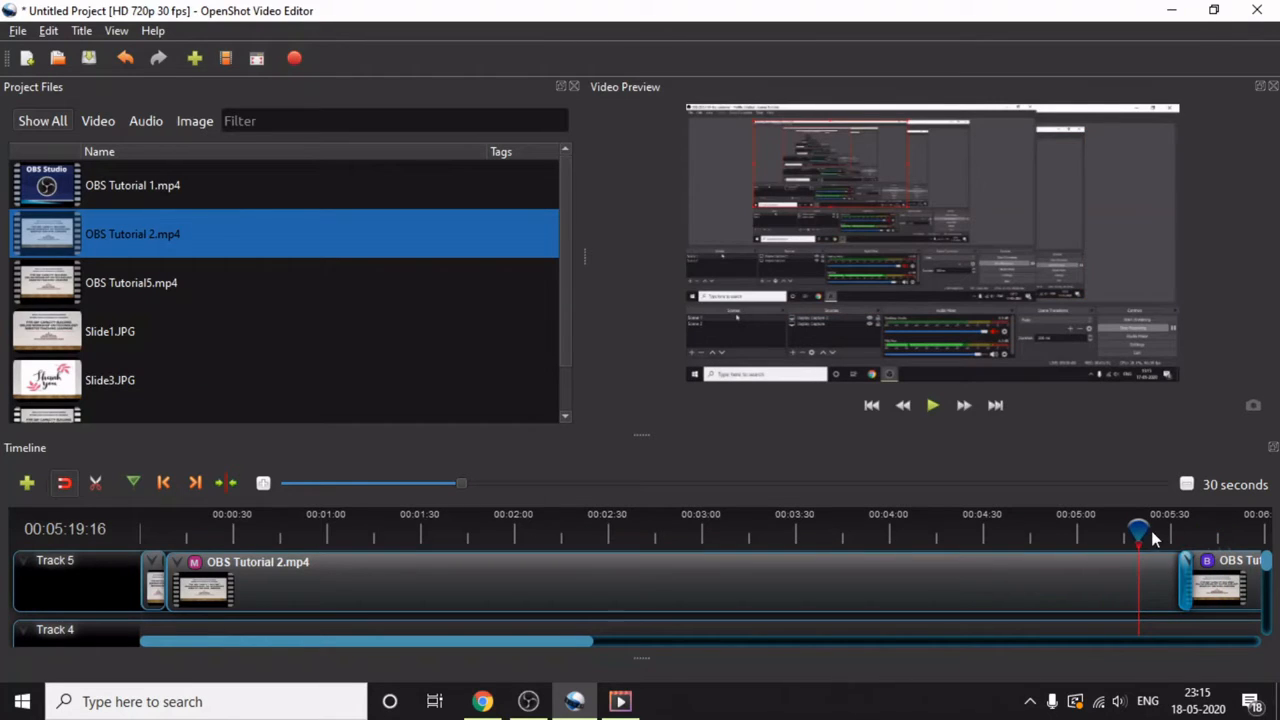
pyautogui.click(1116, 532)
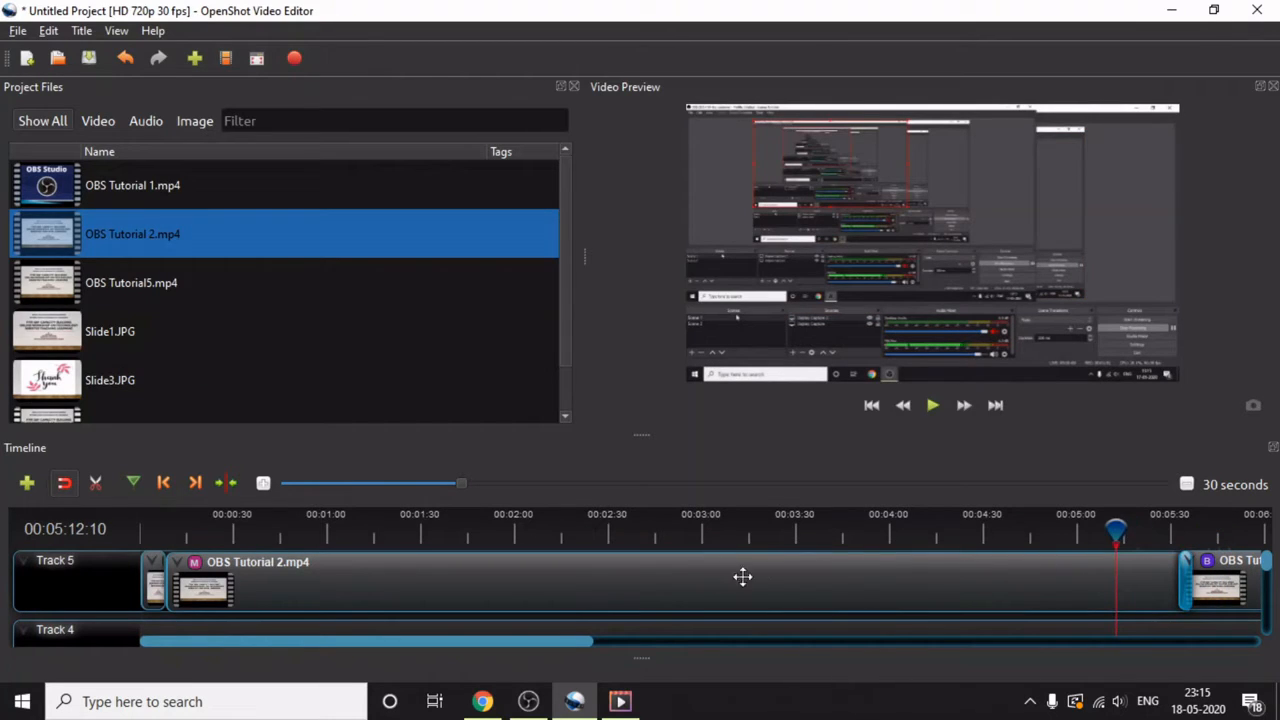
pyautogui.click(1106, 533)
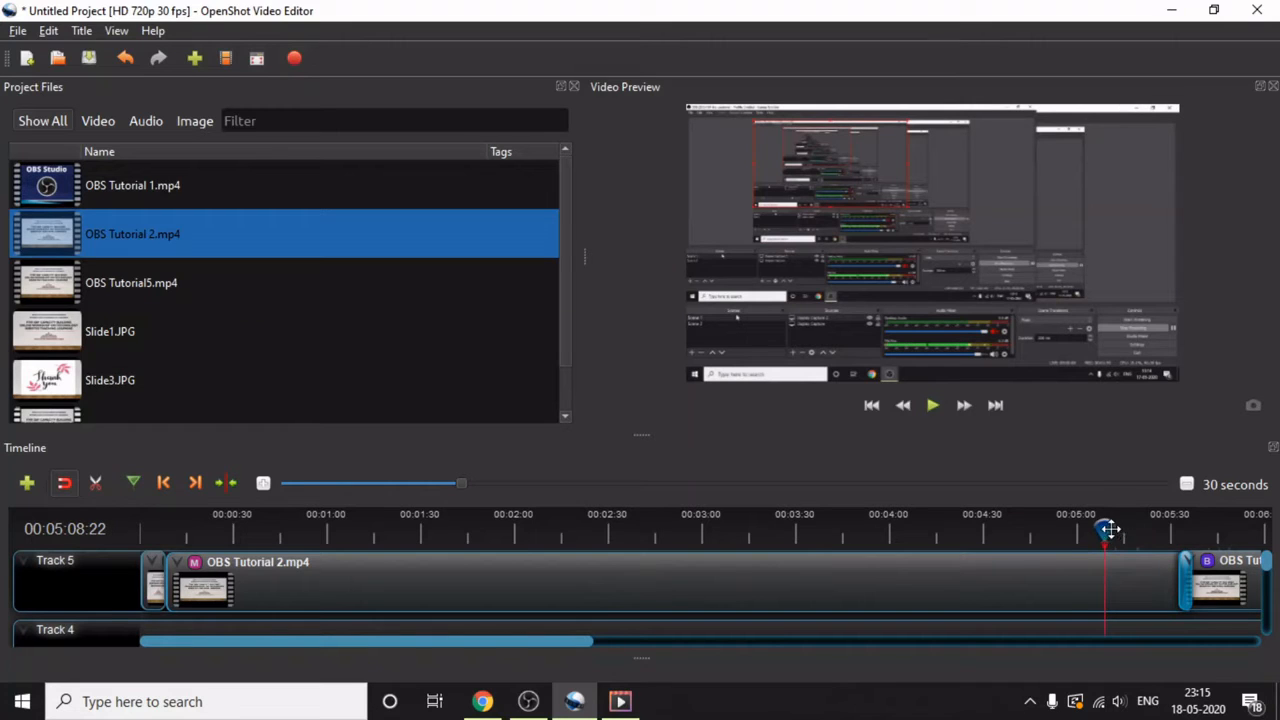
pyautogui.click(1071, 532)
pyautogui.click(1092, 529)
pyautogui.click(1071, 532)
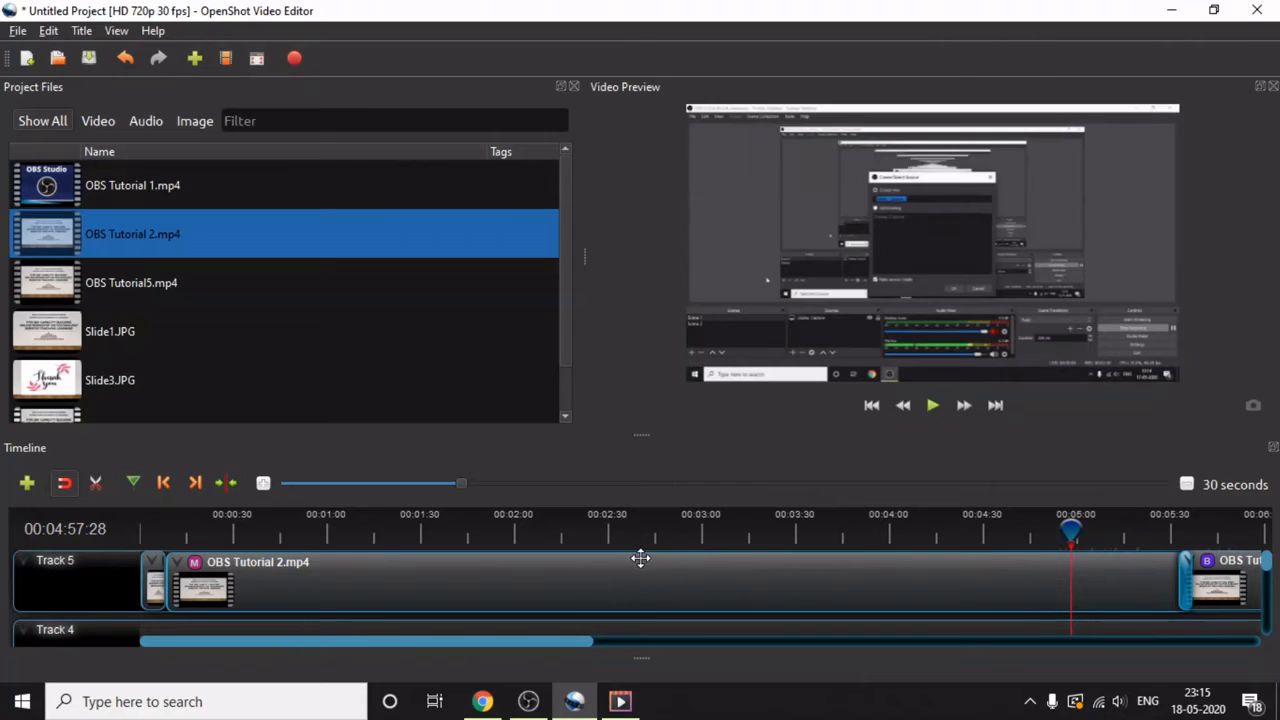
pyautogui.rightClick(1072, 533)
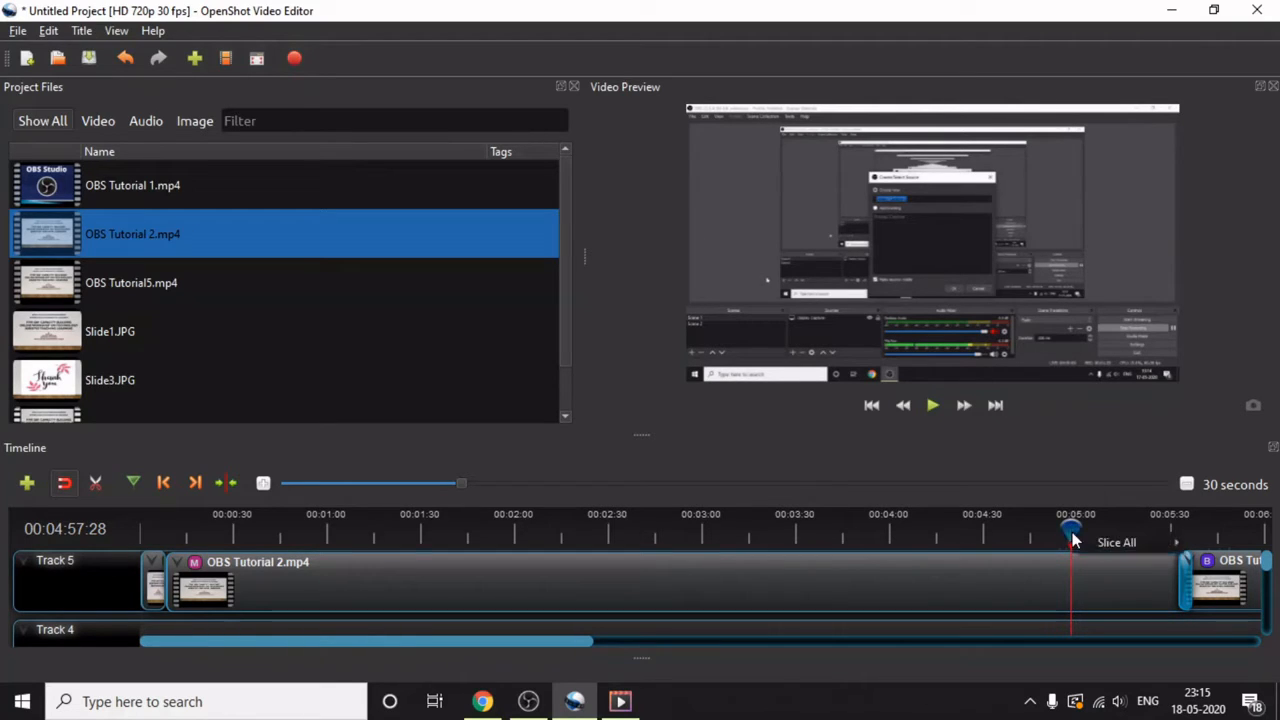
pyautogui.moveTo(1098, 543)
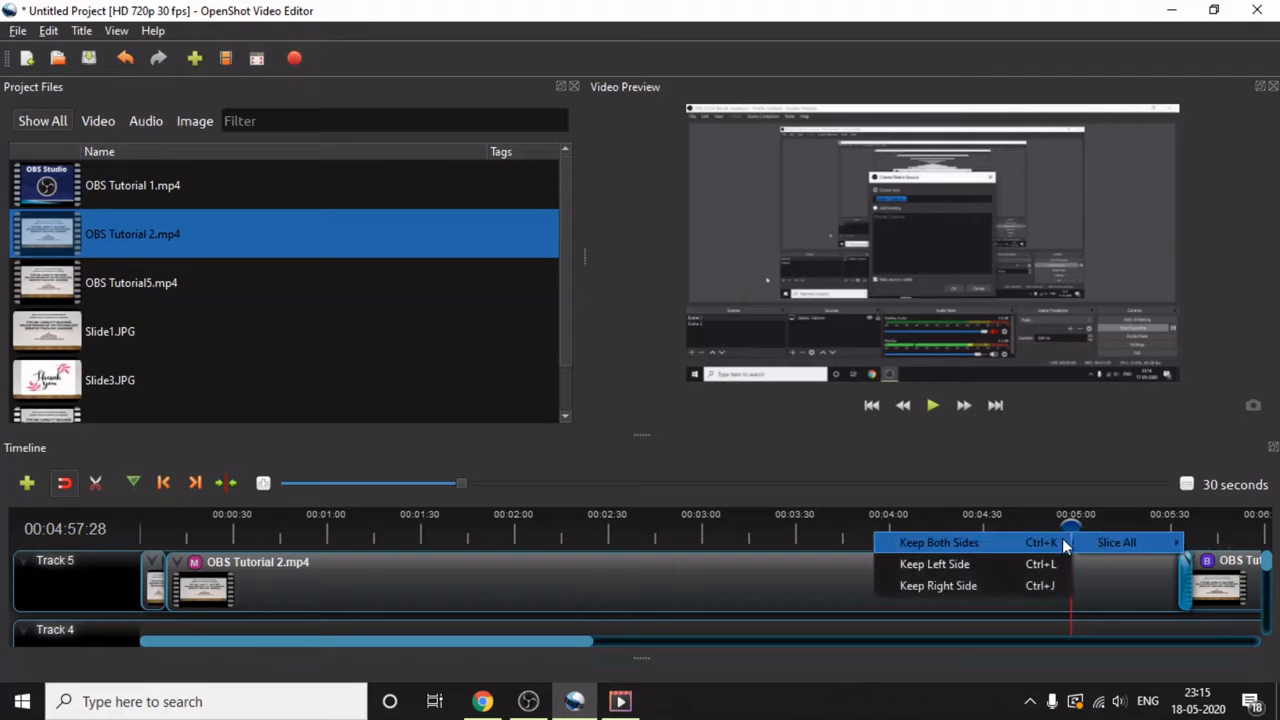
pyautogui.click(1004, 564)
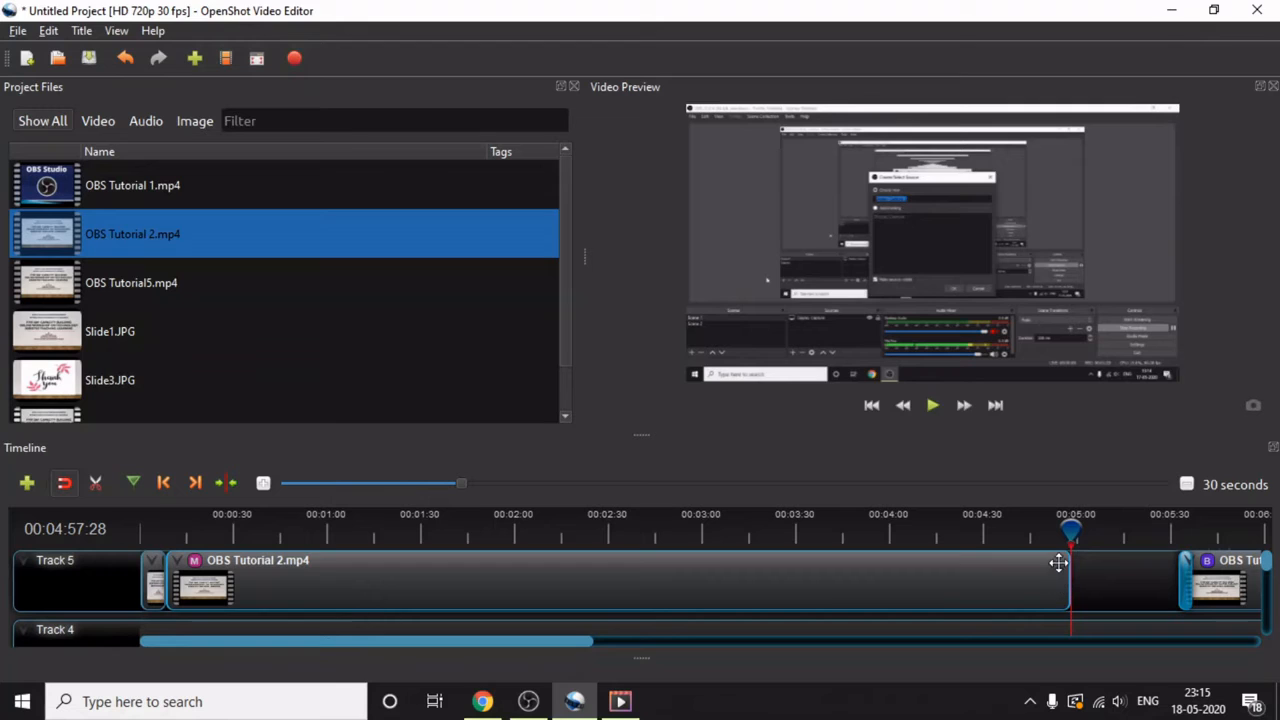
# - Slice all at the current playhead position with the Keep Both Sides option
pyautogui.rightClick(1070, 535)
pyautogui.moveTo(1068, 538)
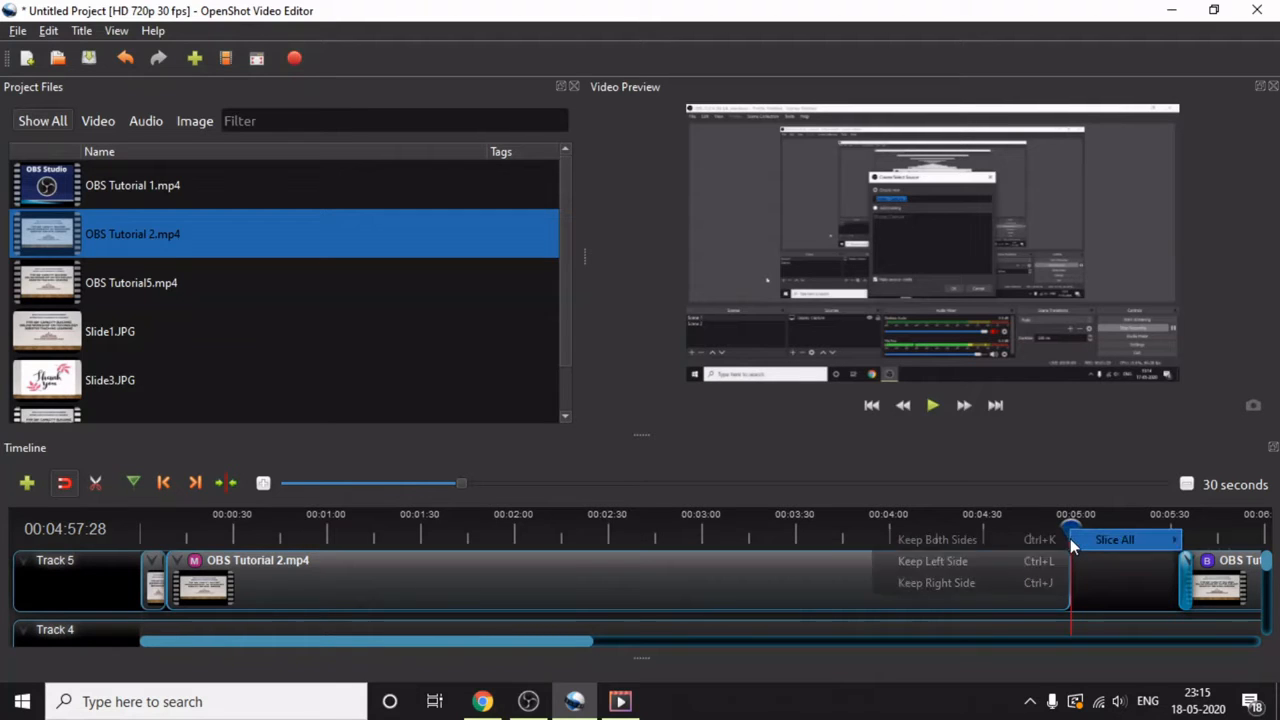
pyautogui.click(1009, 543)
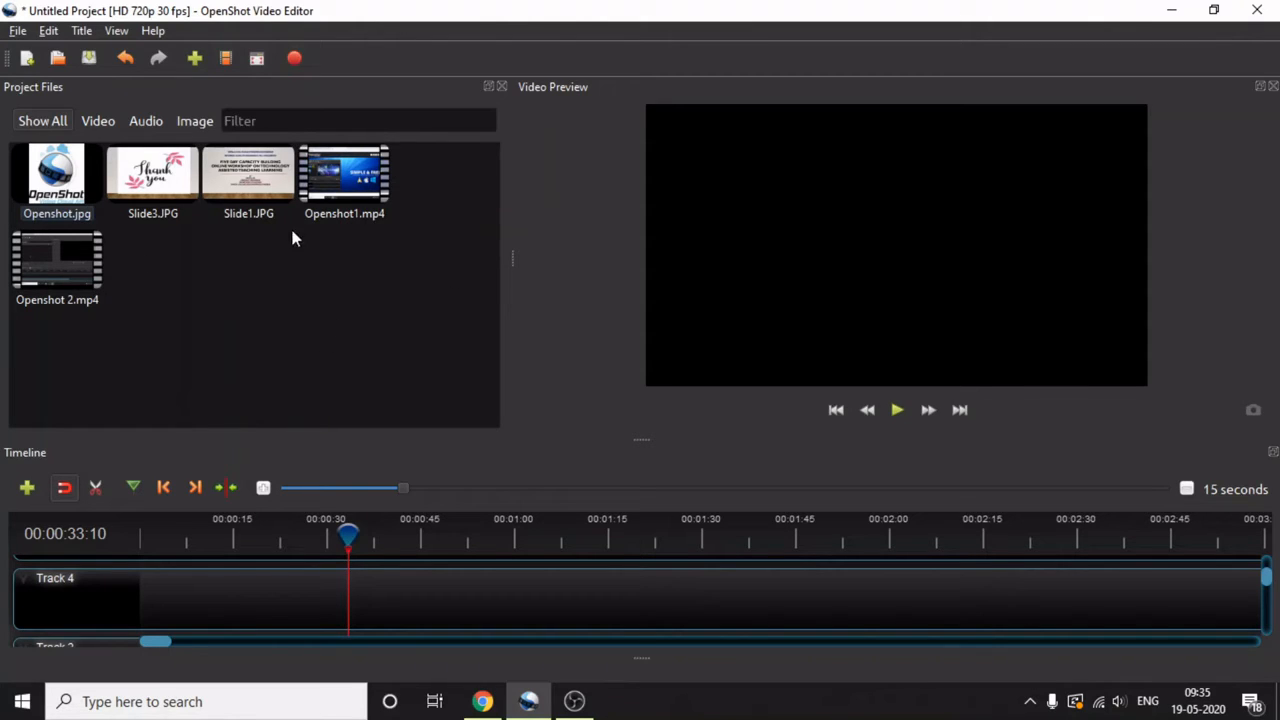
# - Import the audio file videoplayback.m4a into the project files
pyautogui.rightClick(210, 279)
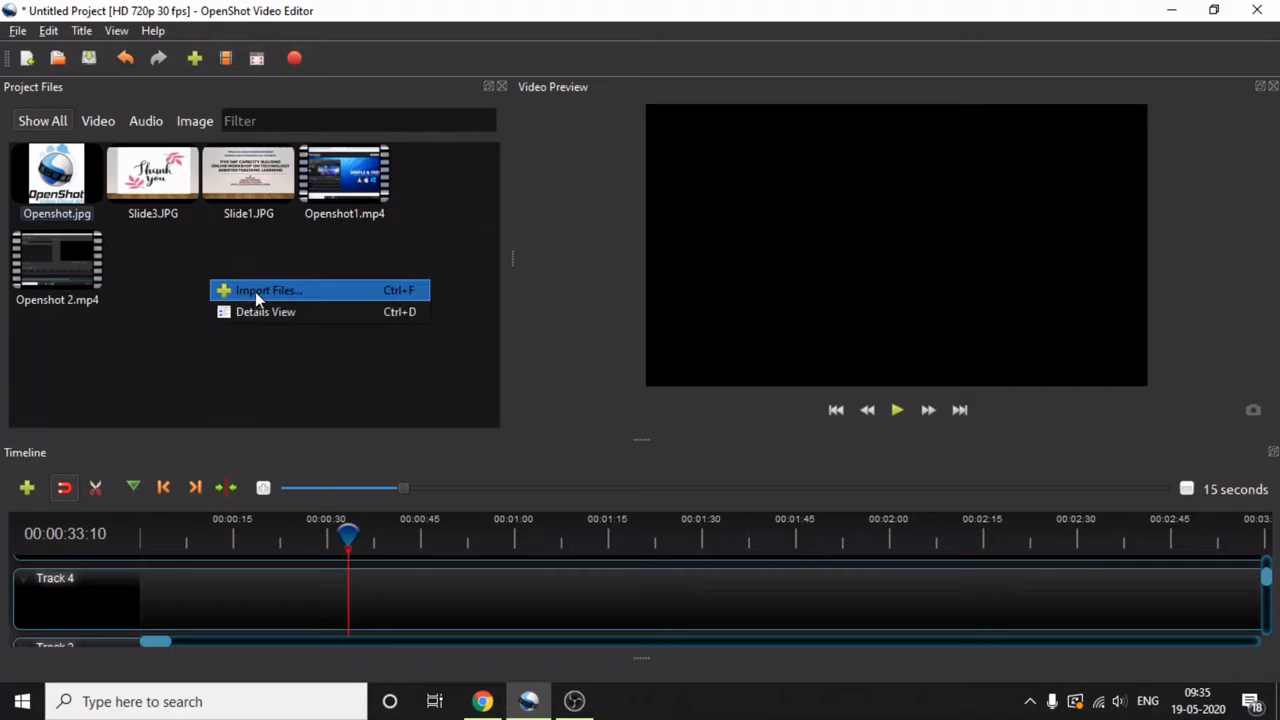
pyautogui.click(255, 291)
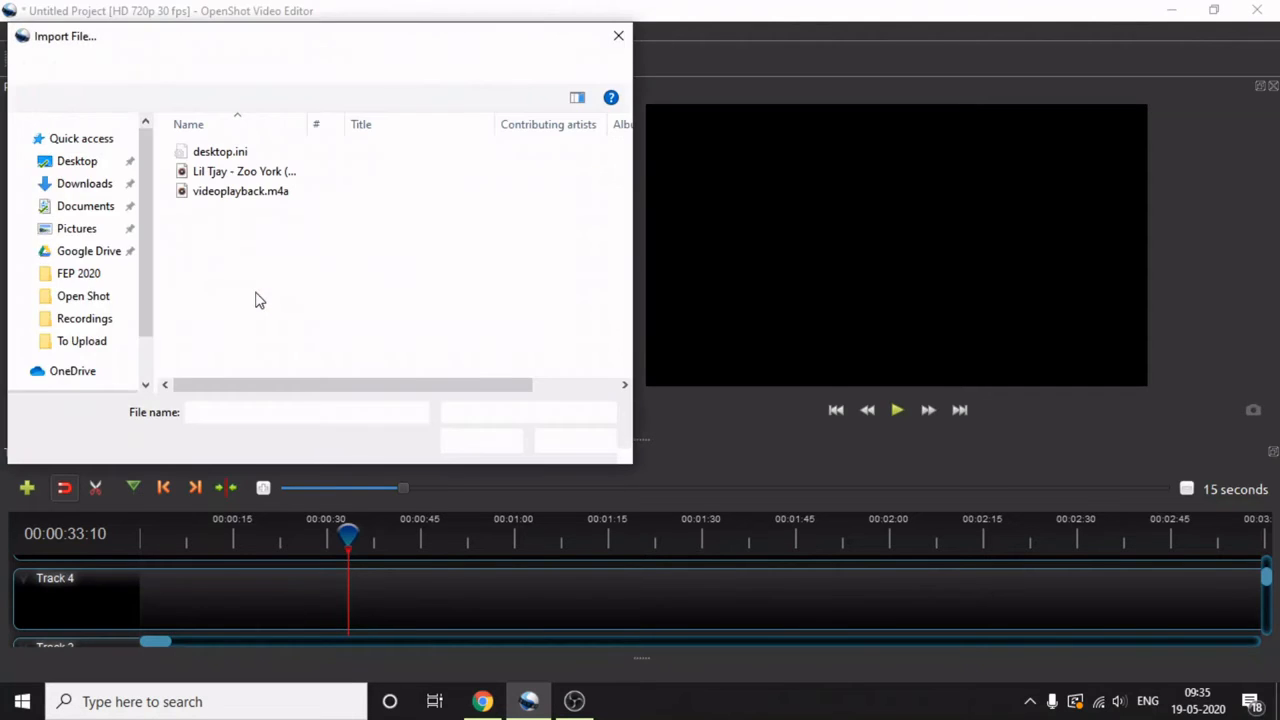
pyautogui.click(263, 194)
pyautogui.click(487, 447)
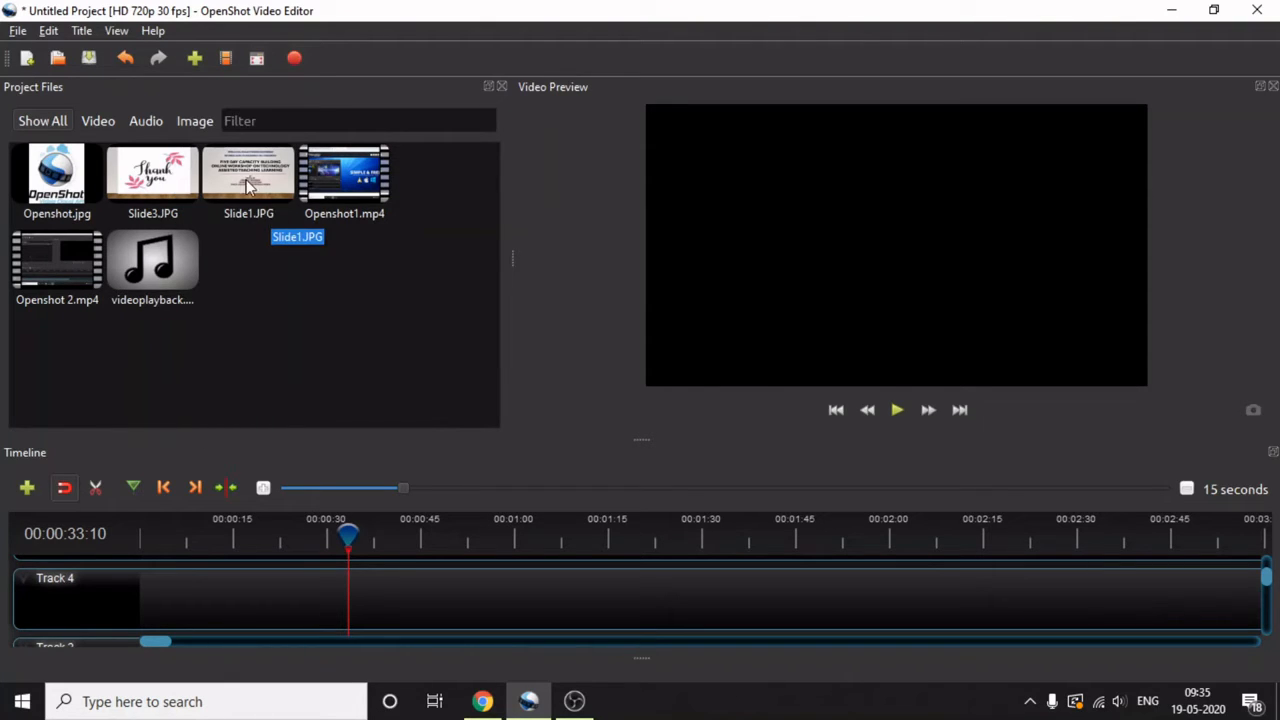
# - Place Slide1.JPG at the start of Track 4, followed directly by Openshot1.mp4
pyautogui.moveTo(247, 186); pyautogui.dragTo(137, 607)
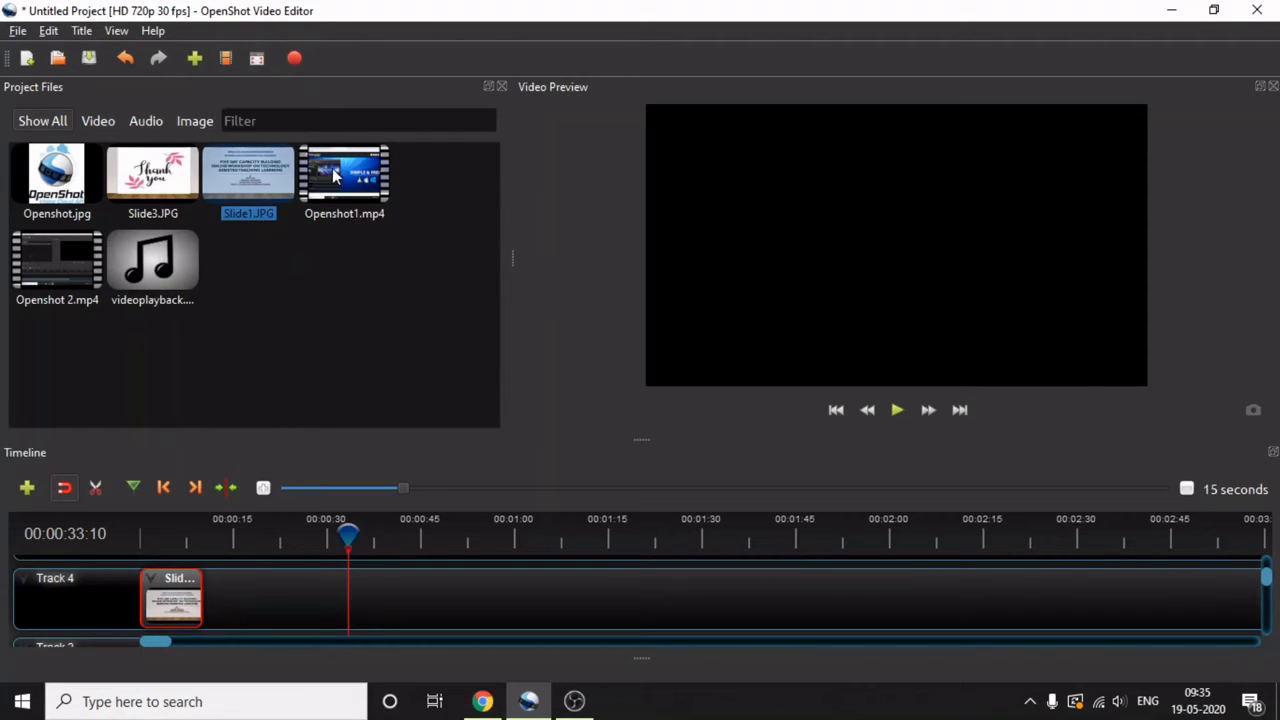
pyautogui.moveTo(335, 177); pyautogui.dragTo(214, 608)
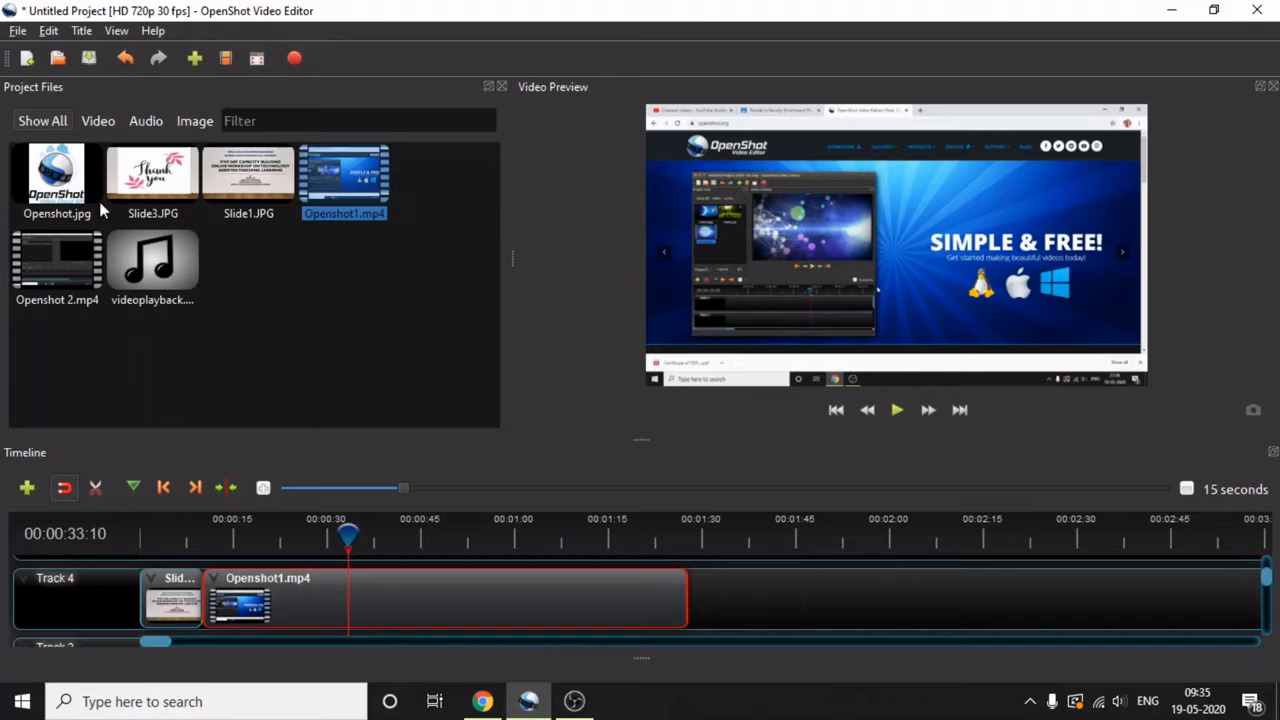
# - Add Openshot 2.mp4 and Slide3.JPG in sequence after Openshot1.mp4 on Track 4, each slightly overlapping the end of the preceding clip
pyautogui.moveTo(82, 268); pyautogui.dragTo(674, 598)
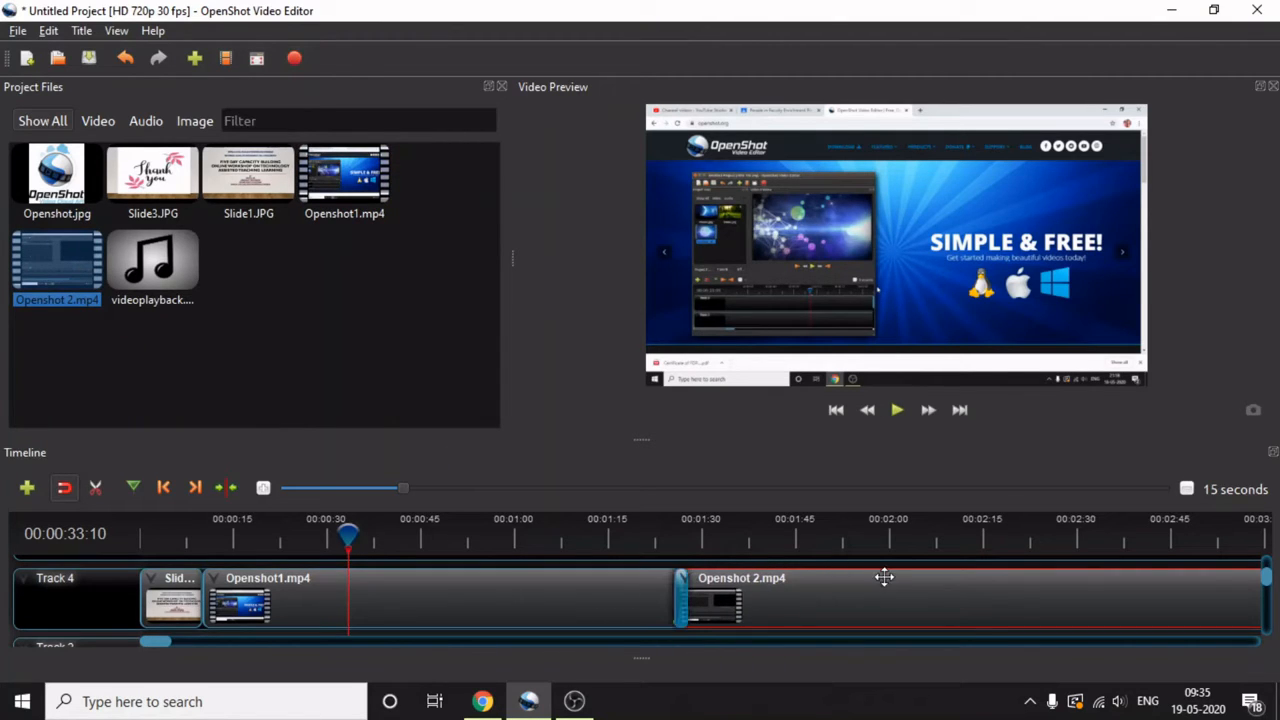
pyautogui.moveTo(161, 642); pyautogui.dragTo(209, 640)
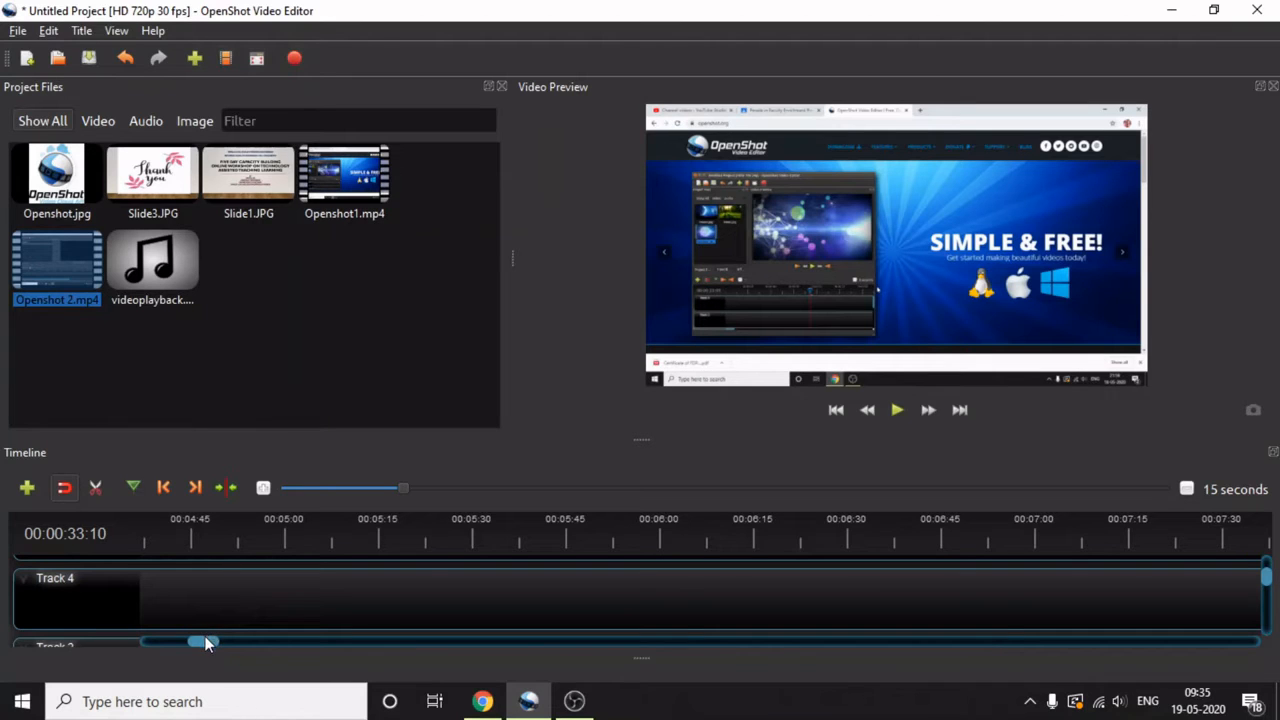
pyautogui.moveTo(205, 643); pyautogui.dragTo(183, 643)
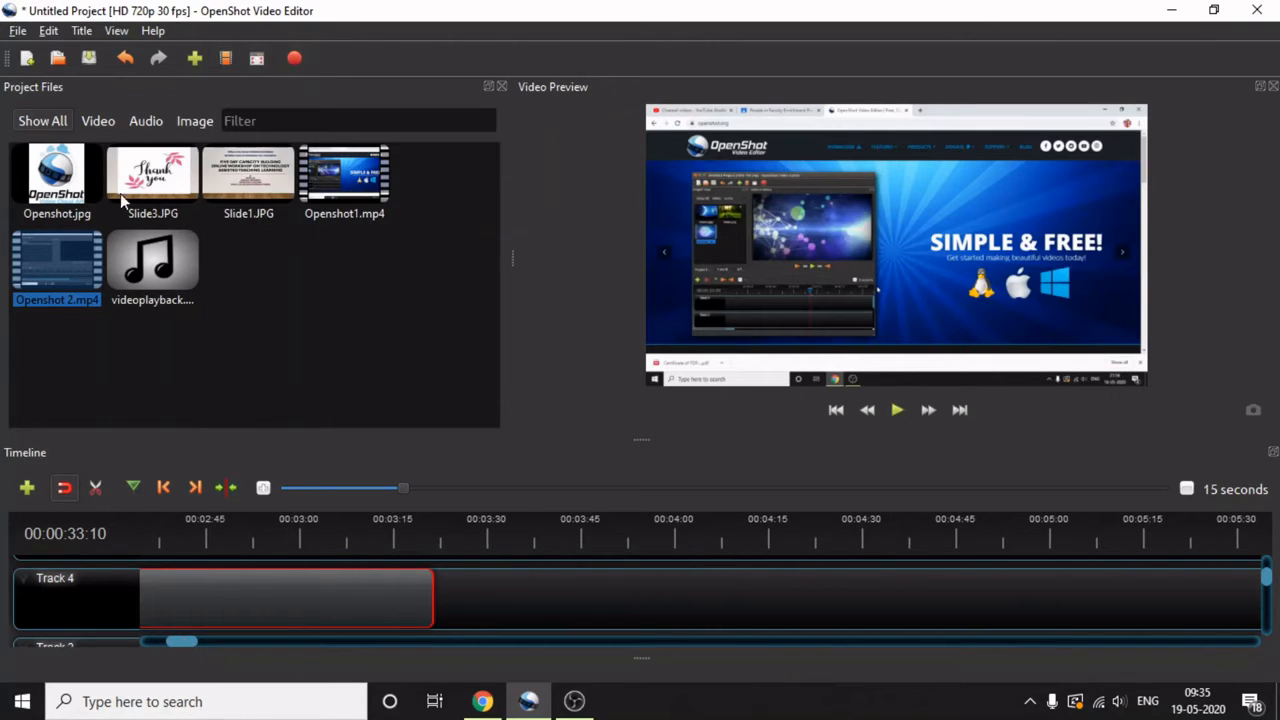
pyautogui.moveTo(140, 182); pyautogui.dragTo(423, 613)
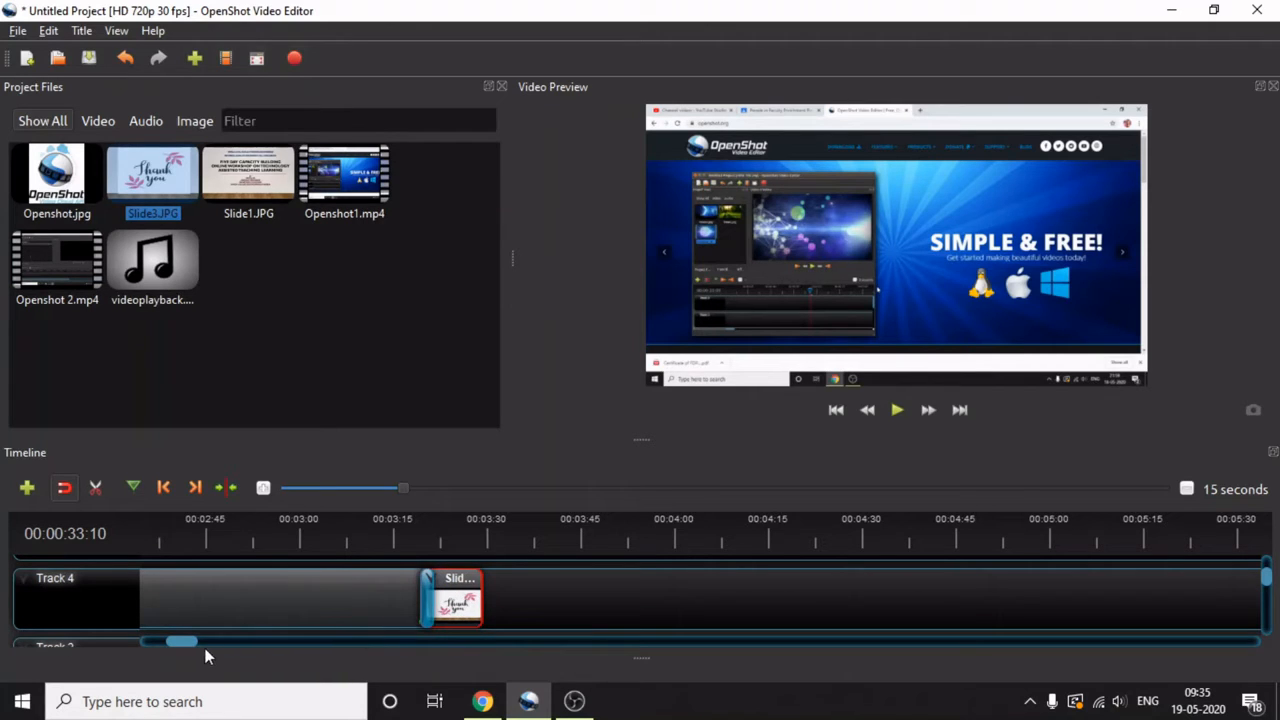
# - Place the audio file videoplayback.m4a at the start of Track 3, beneath the Track 4 clips
pyautogui.moveTo(192, 641); pyautogui.dragTo(139, 647)
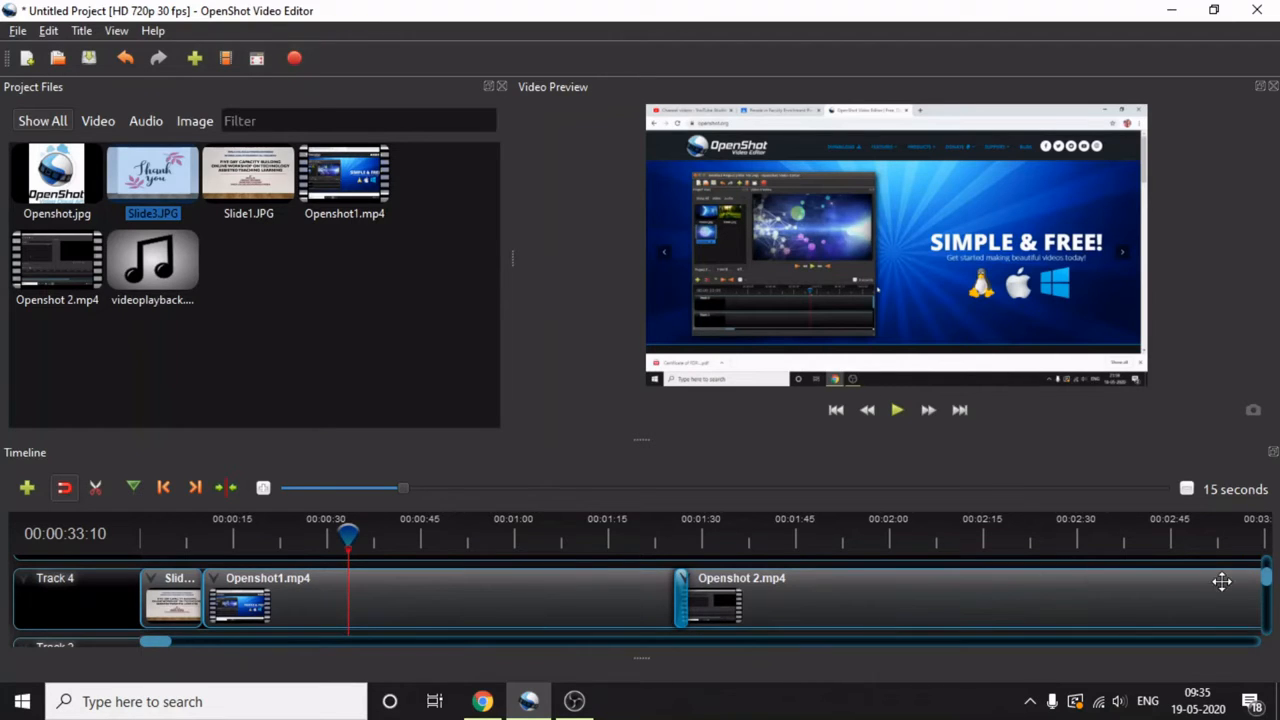
pyautogui.moveTo(1270, 580); pyautogui.dragTo(1273, 600)
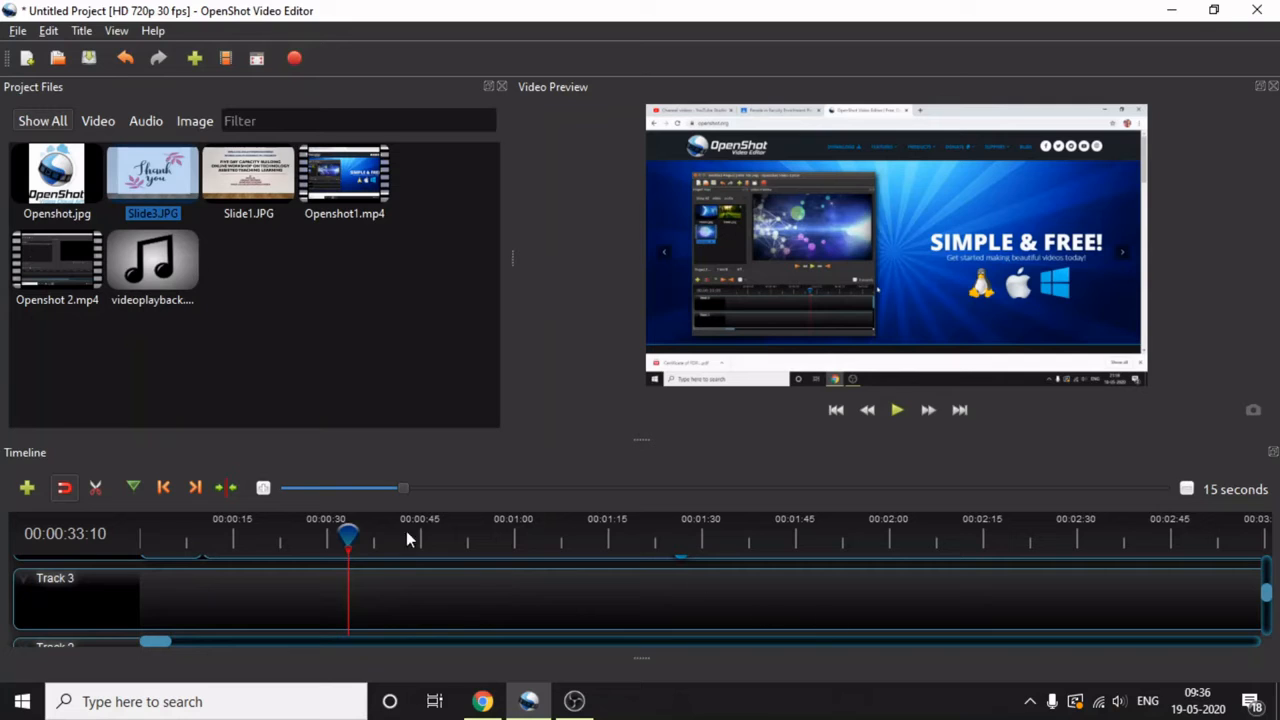
pyautogui.moveTo(155, 272); pyautogui.dragTo(220, 608)
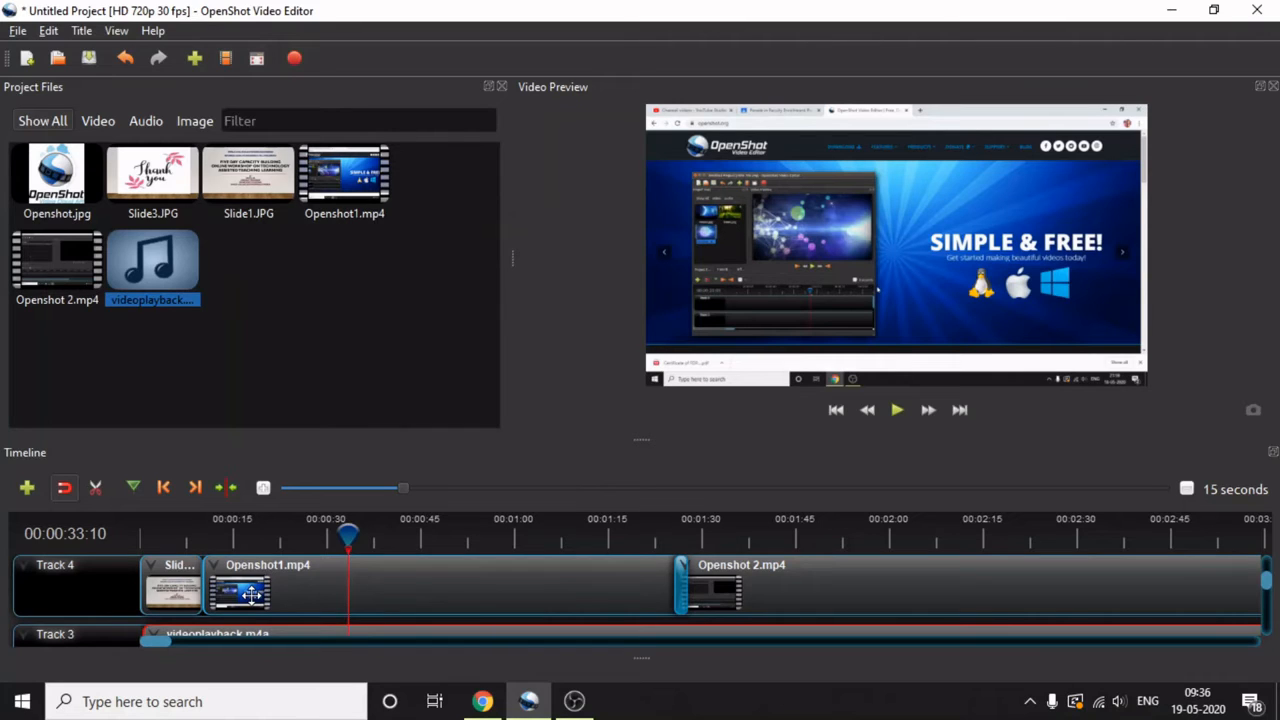
pyautogui.scroll(-1, 250, 594)
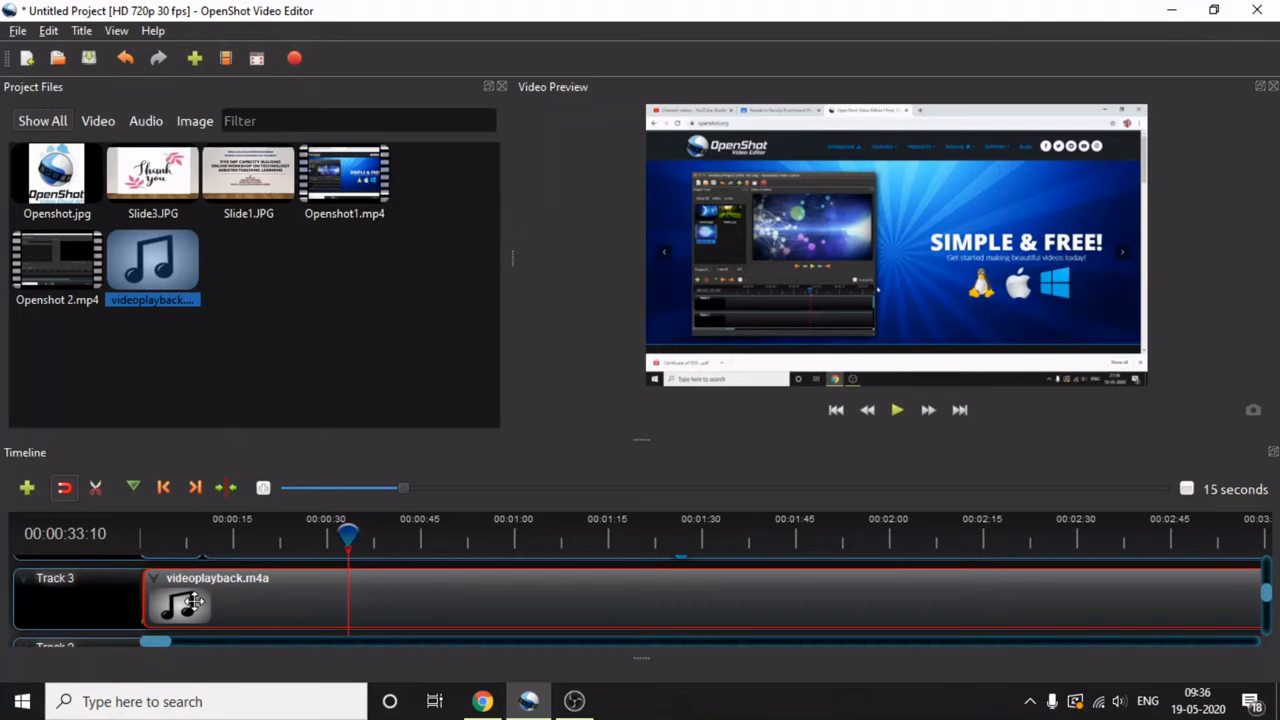
pyautogui.scroll(1, 703, 613)
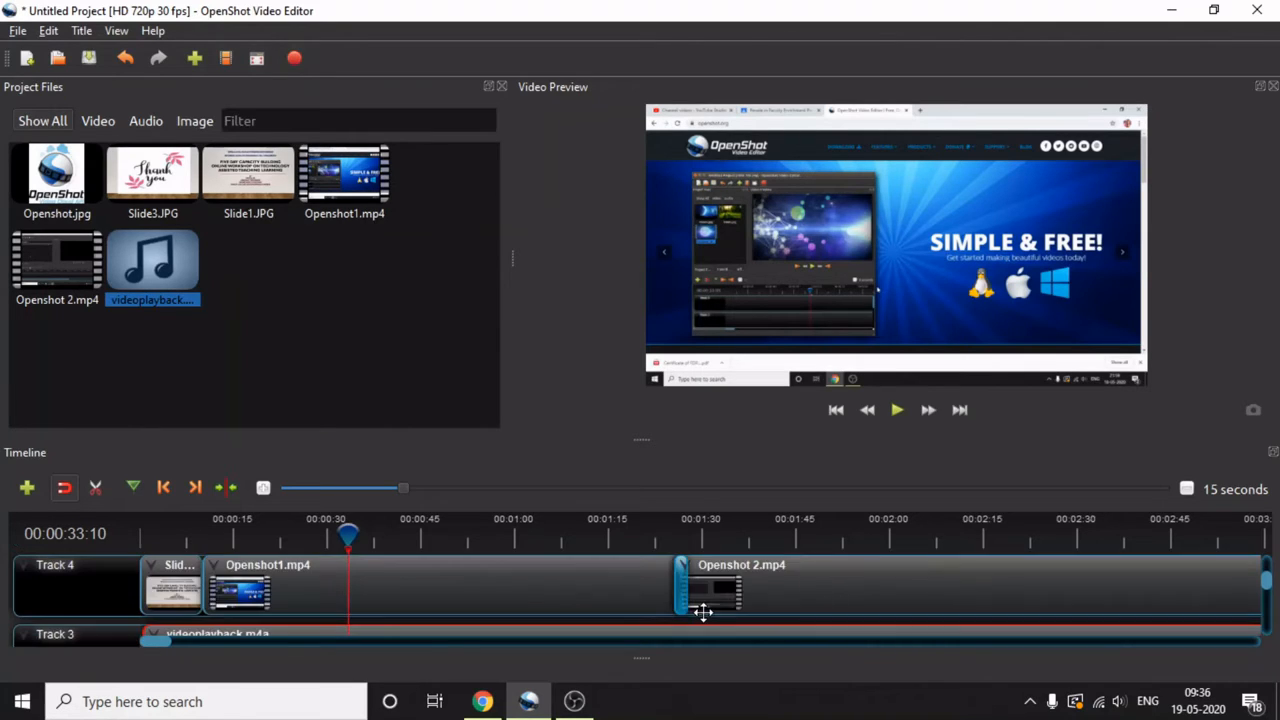
pyautogui.scroll(-1, 703, 613)
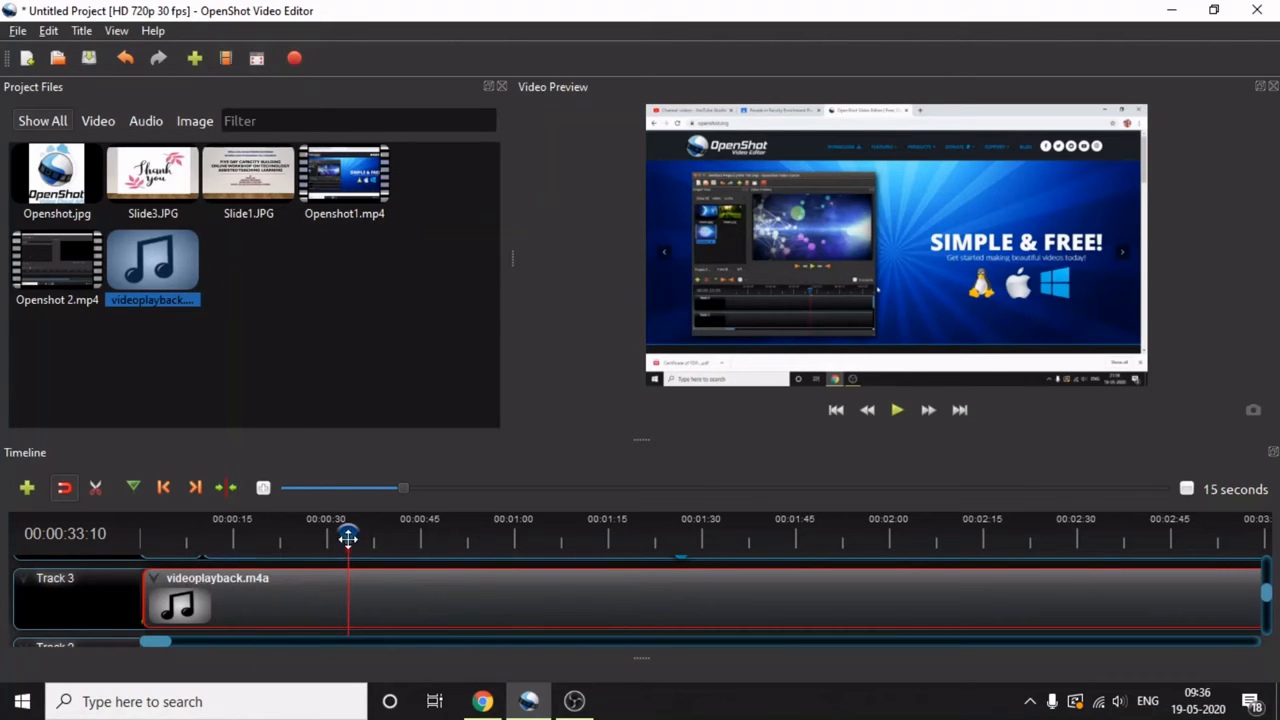
# - Return the playhead to the start of the timeline and preview the opening slide for about four seconds, pausing before the first video
pyautogui.moveTo(348, 538); pyautogui.dragTo(219, 538)
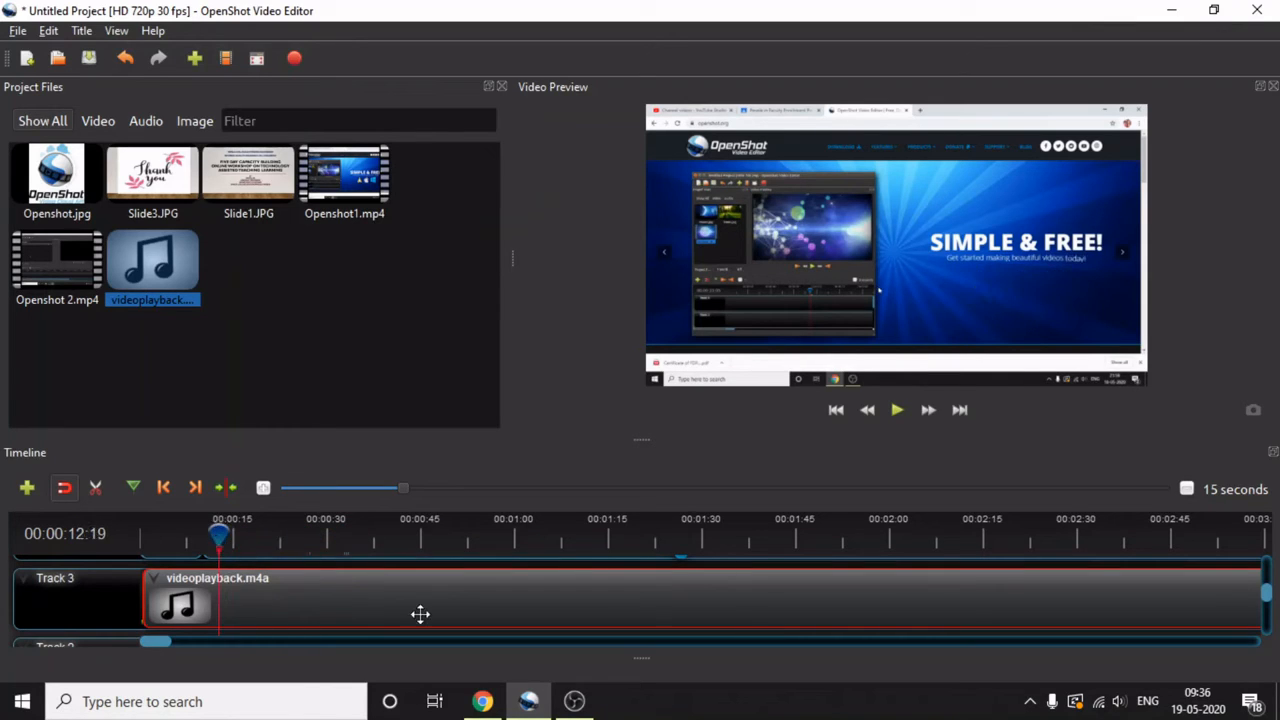
pyautogui.scroll(1, 420, 614)
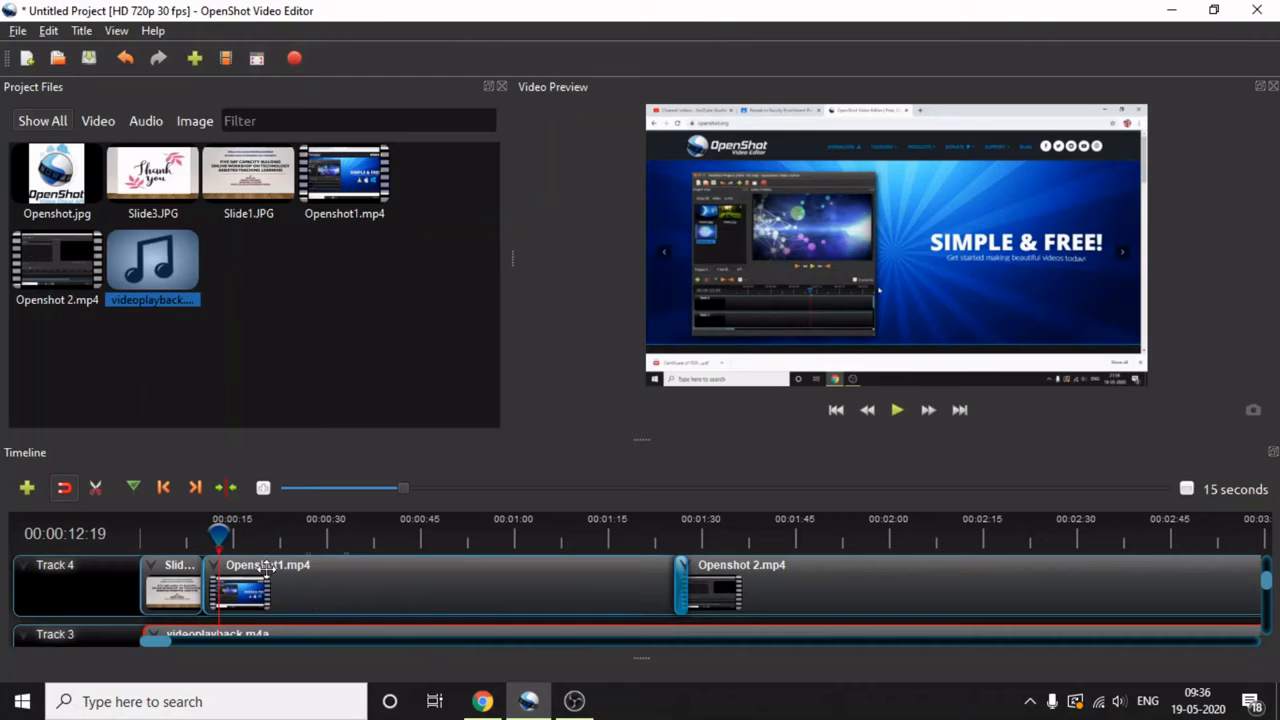
pyautogui.click(222, 533)
pyautogui.moveTo(200, 541); pyautogui.dragTo(130, 552)
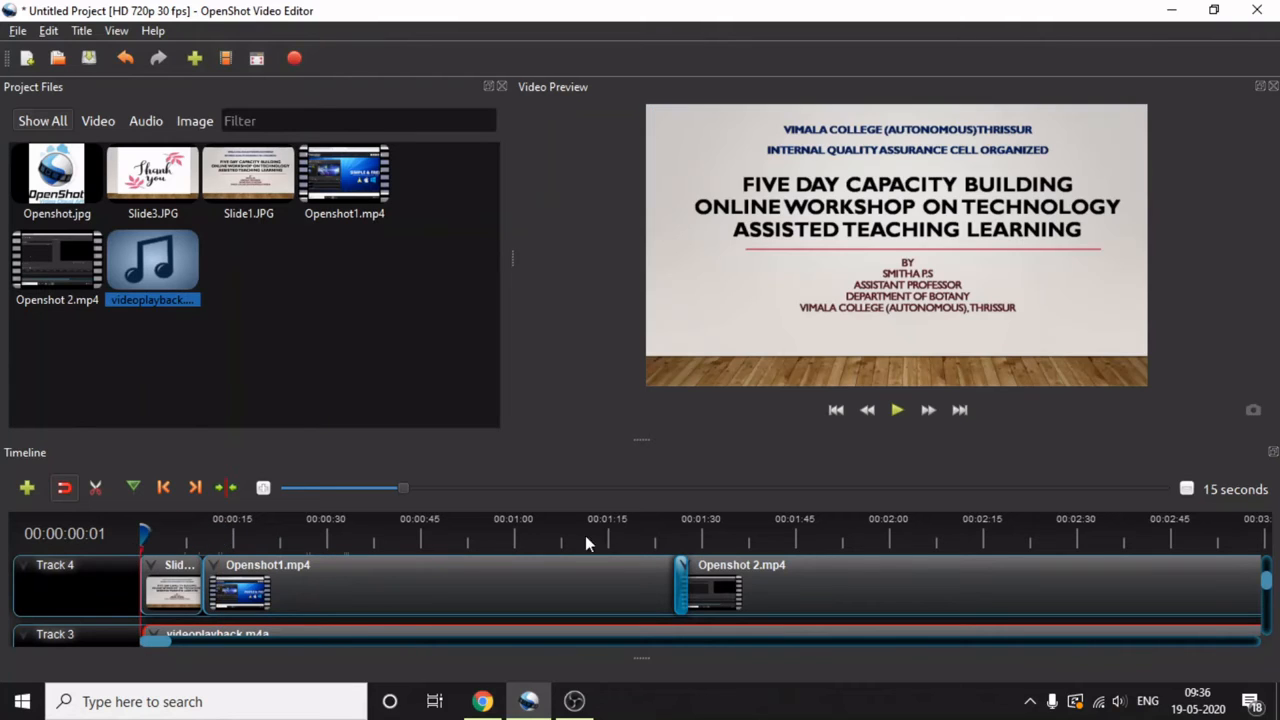
pyautogui.click(897, 412)
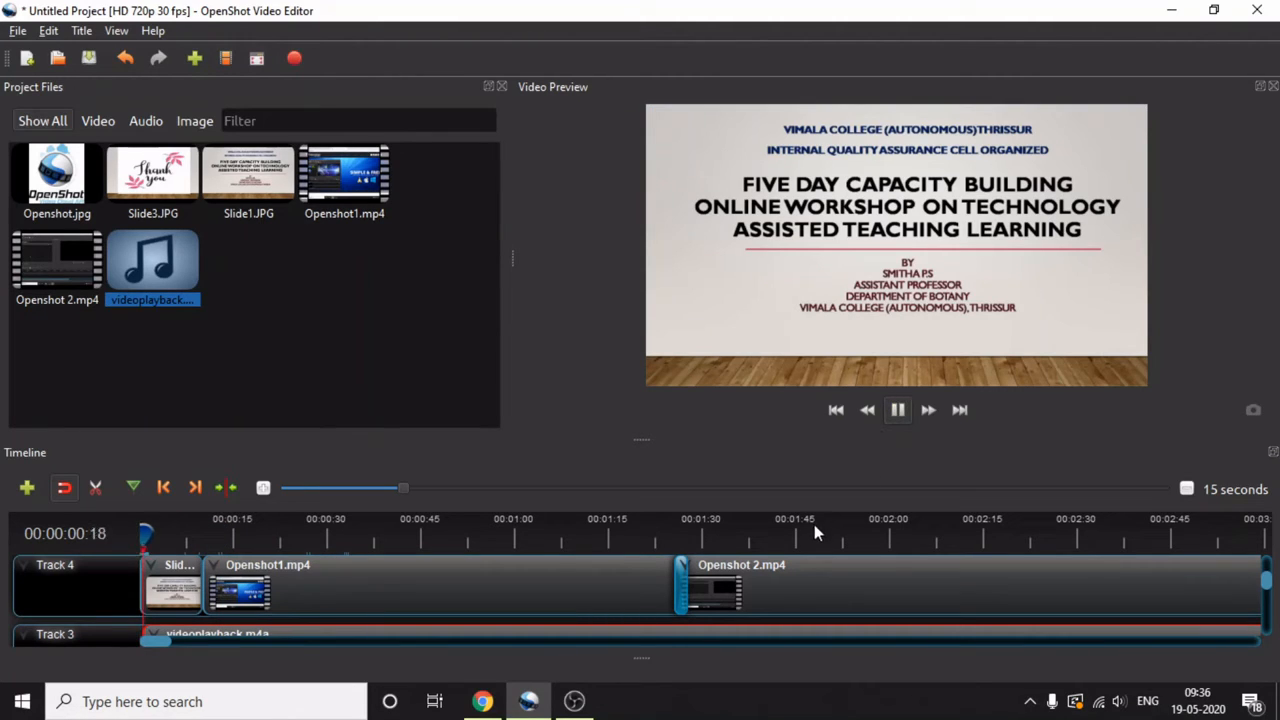
pyautogui.click(902, 414)
# - Open the Animate options for the Slide1.JPG clip at the start of Track 4
pyautogui.rightClick(190, 592)
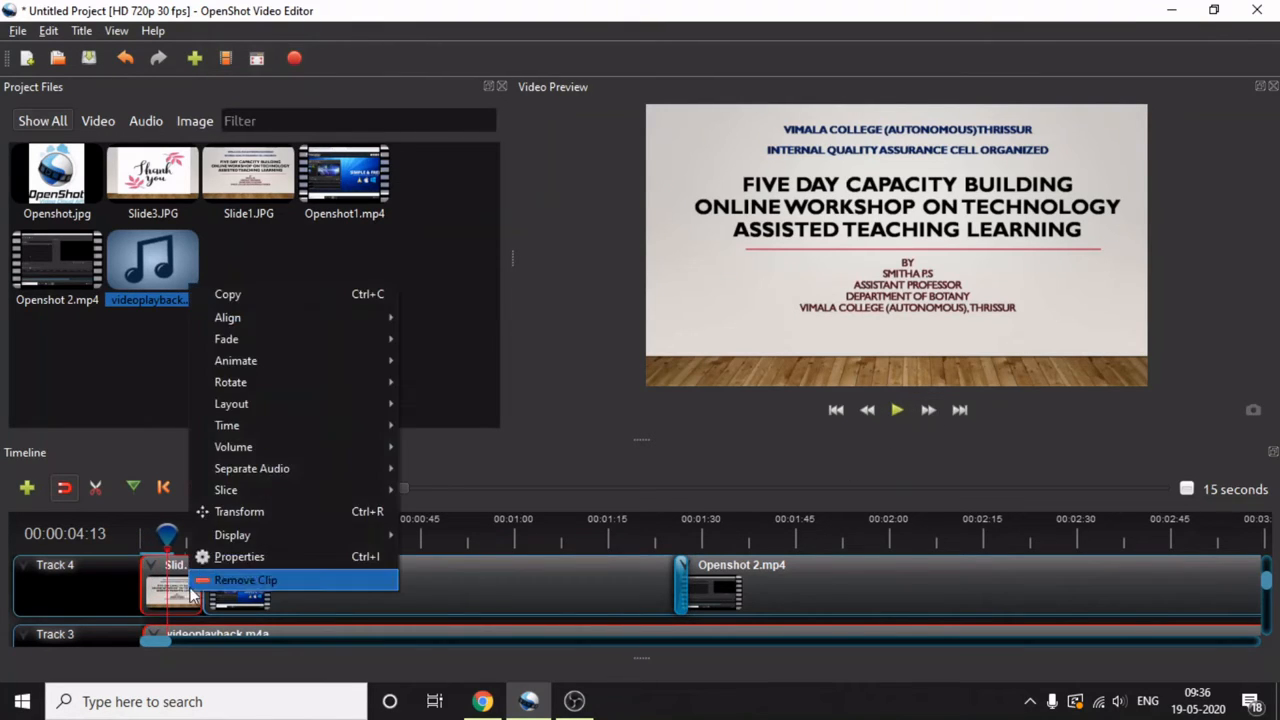
pyautogui.moveTo(256, 361)
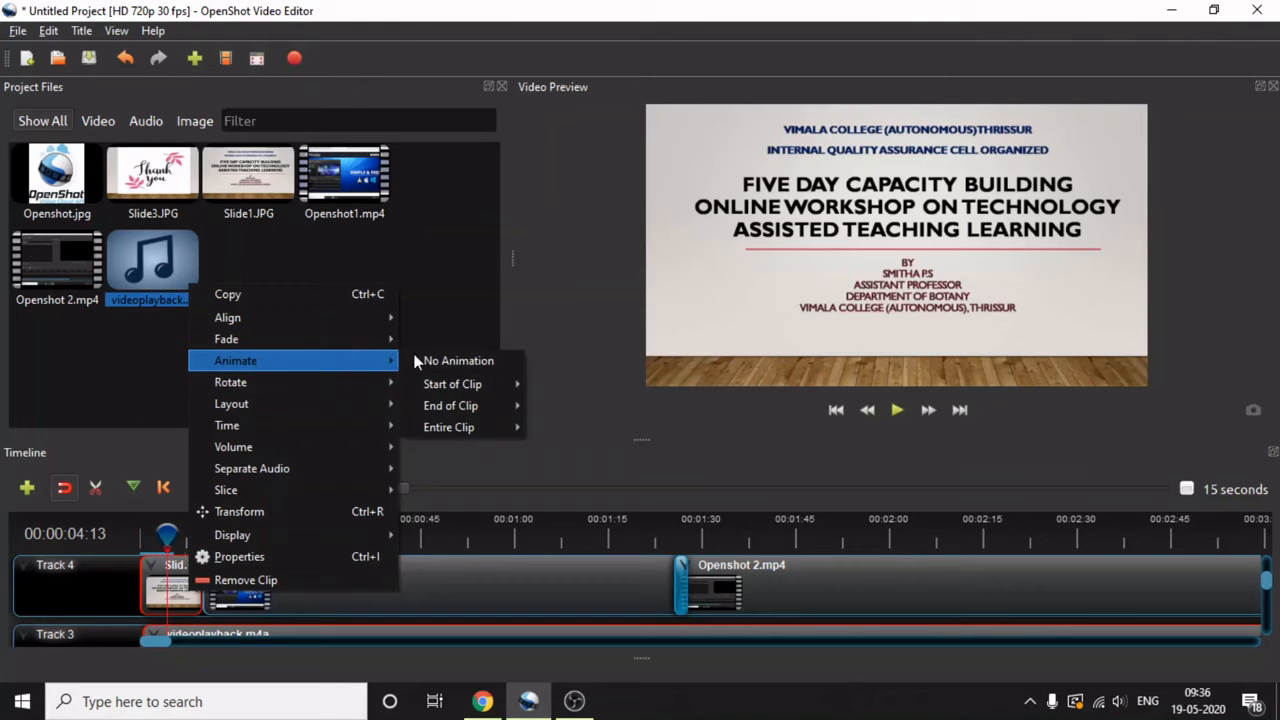
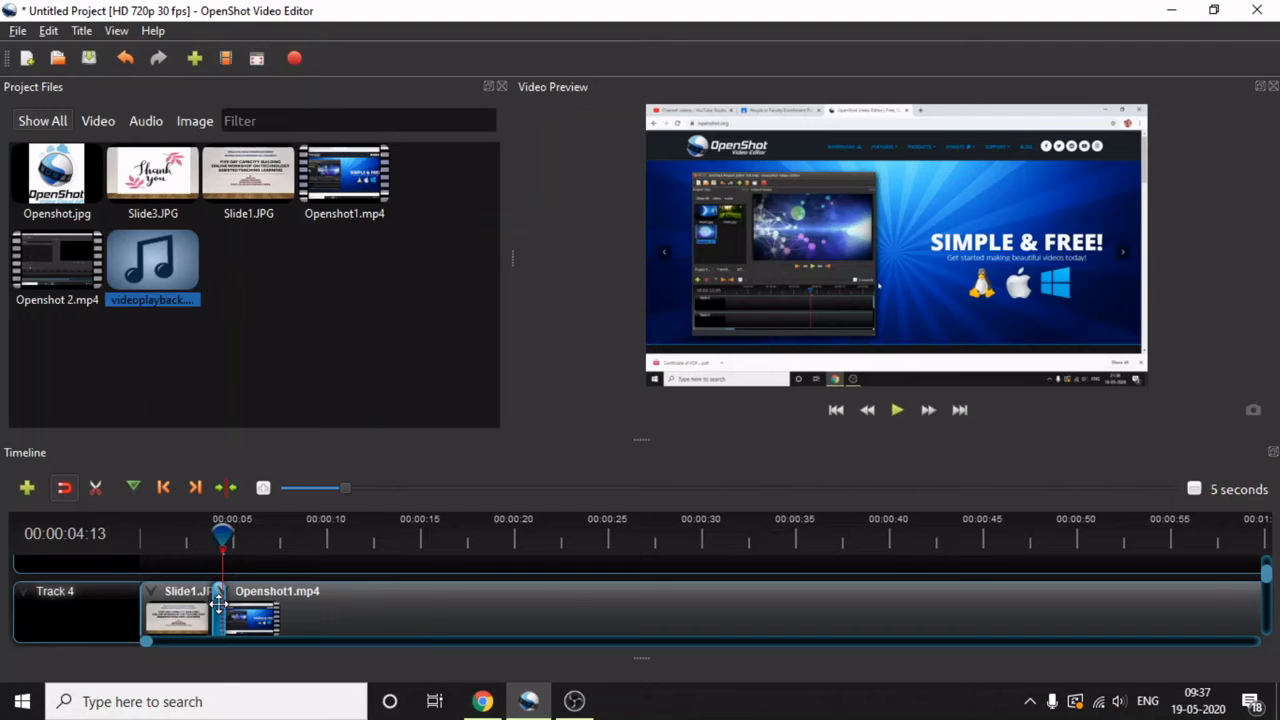
# - Switch the project files to Details View, look through the list, and return to Thumbnail View
pyautogui.rightClick(219, 603)
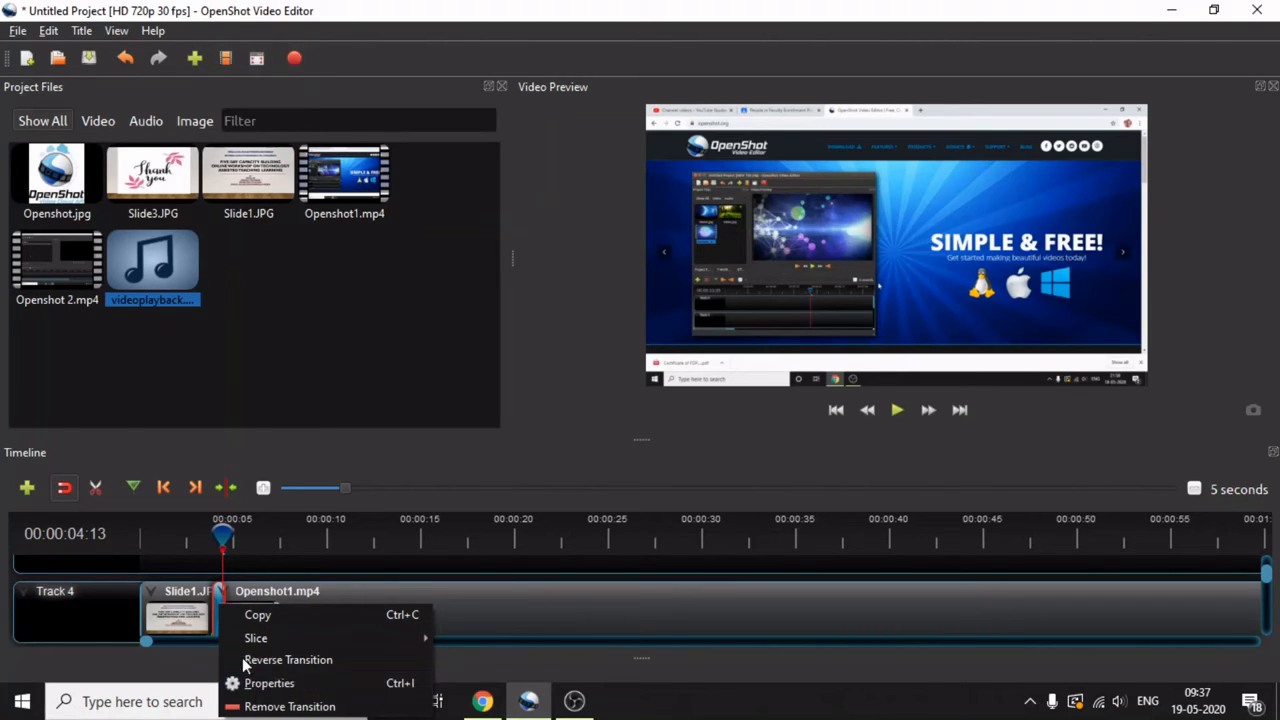
pyautogui.rightClick(310, 370)
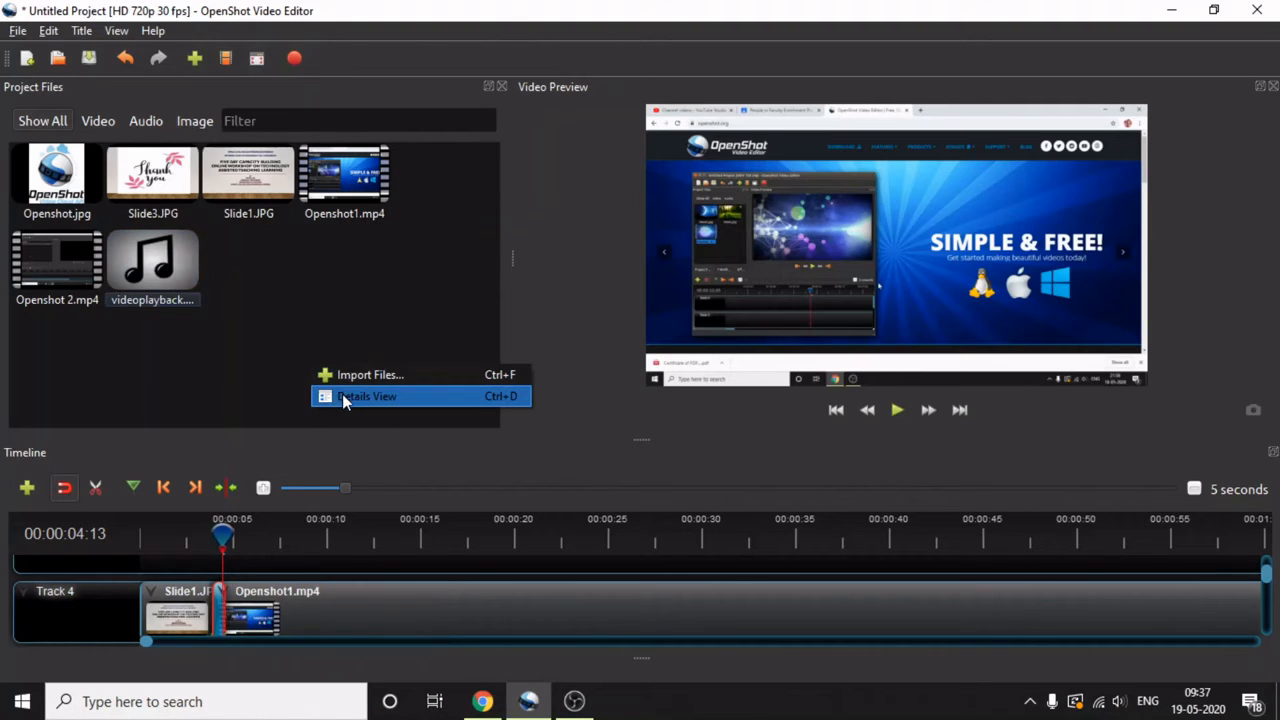
pyautogui.click(342, 396)
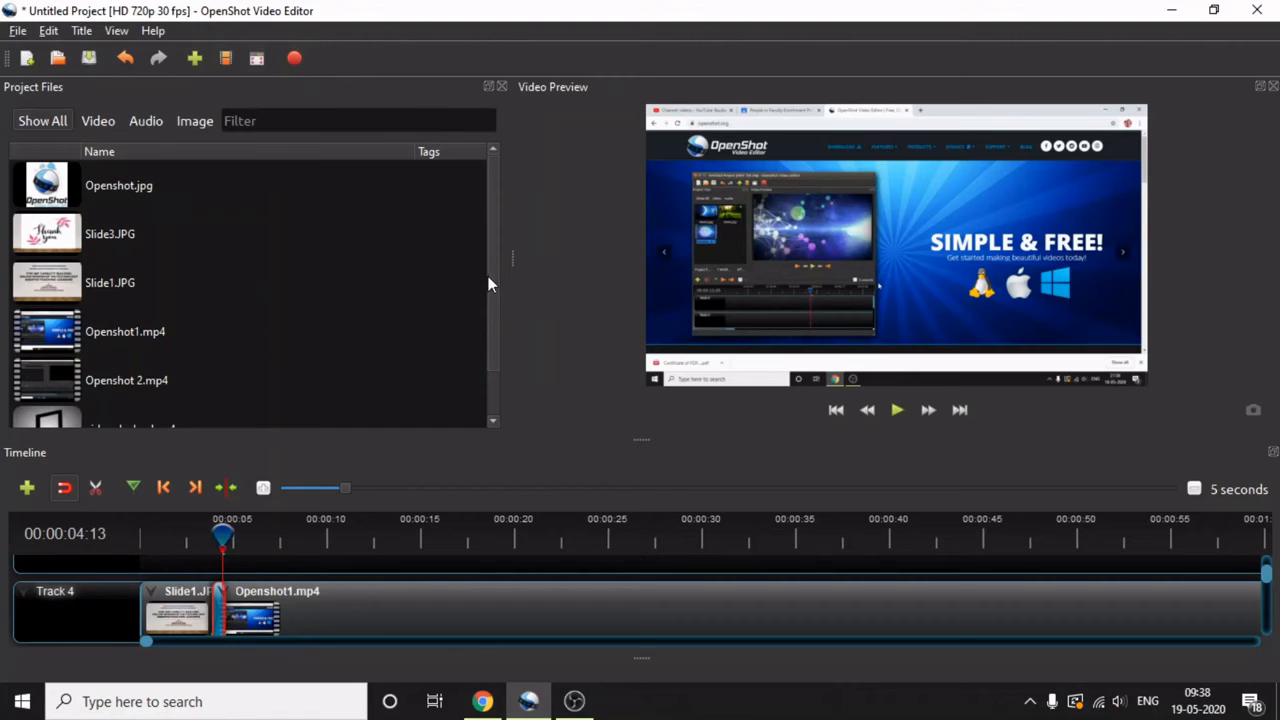
pyautogui.moveTo(488, 276); pyautogui.dragTo(493, 378)
pyautogui.scroll(1, 492, 295)
pyautogui.rightClick(323, 302)
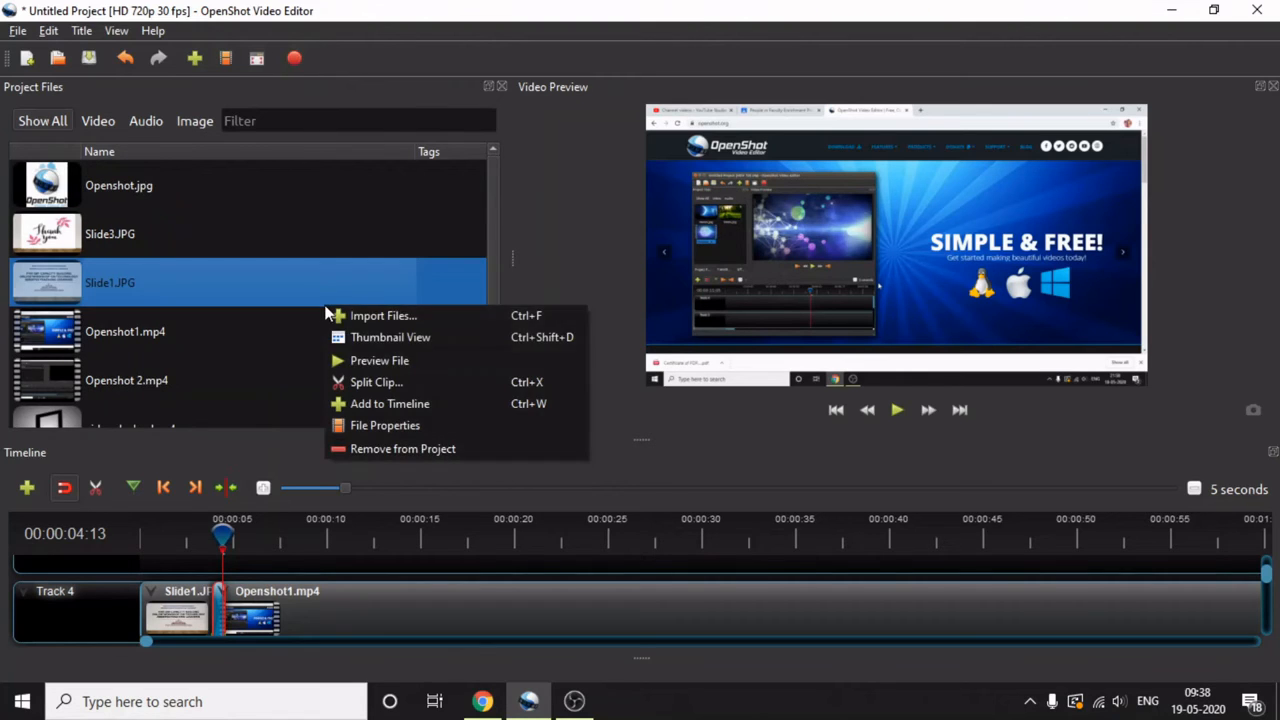
pyautogui.click(362, 340)
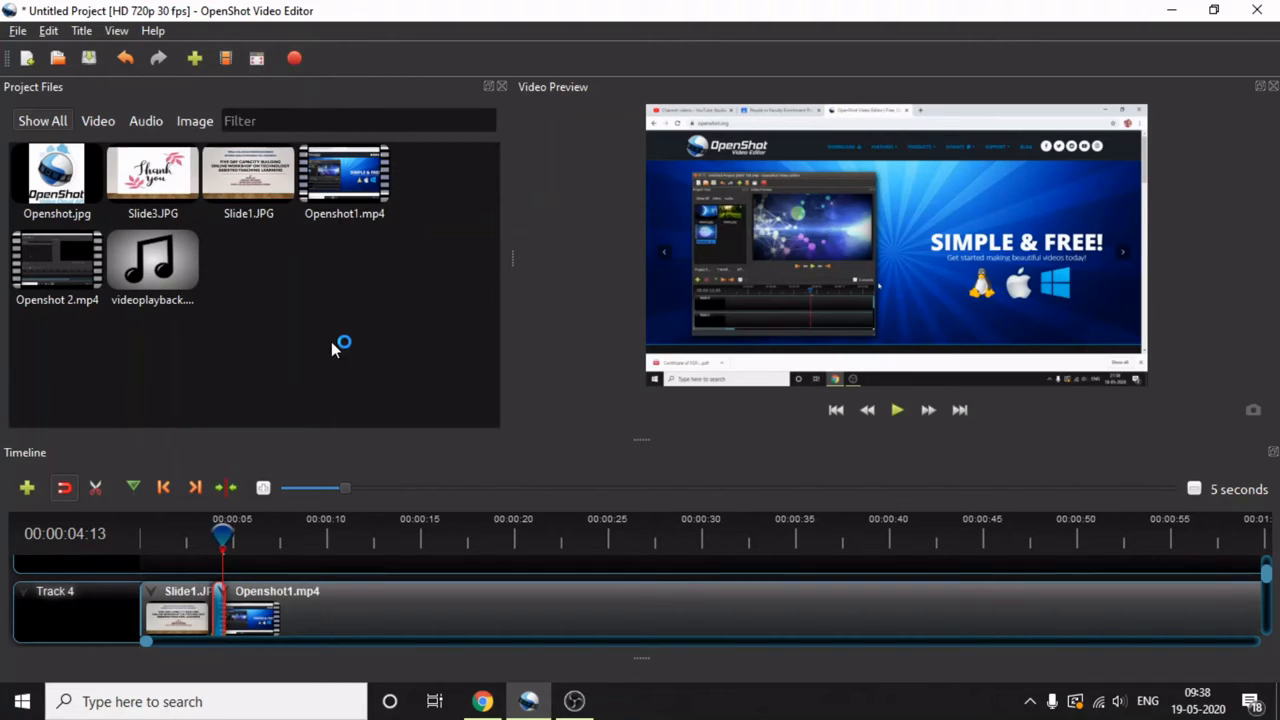
# - Preview the timeline from the start, set its scale to 10 seconds, and replay the opening, pausing at 00:00:05:15
pyautogui.moveTo(222, 536); pyautogui.dragTo(143, 536)
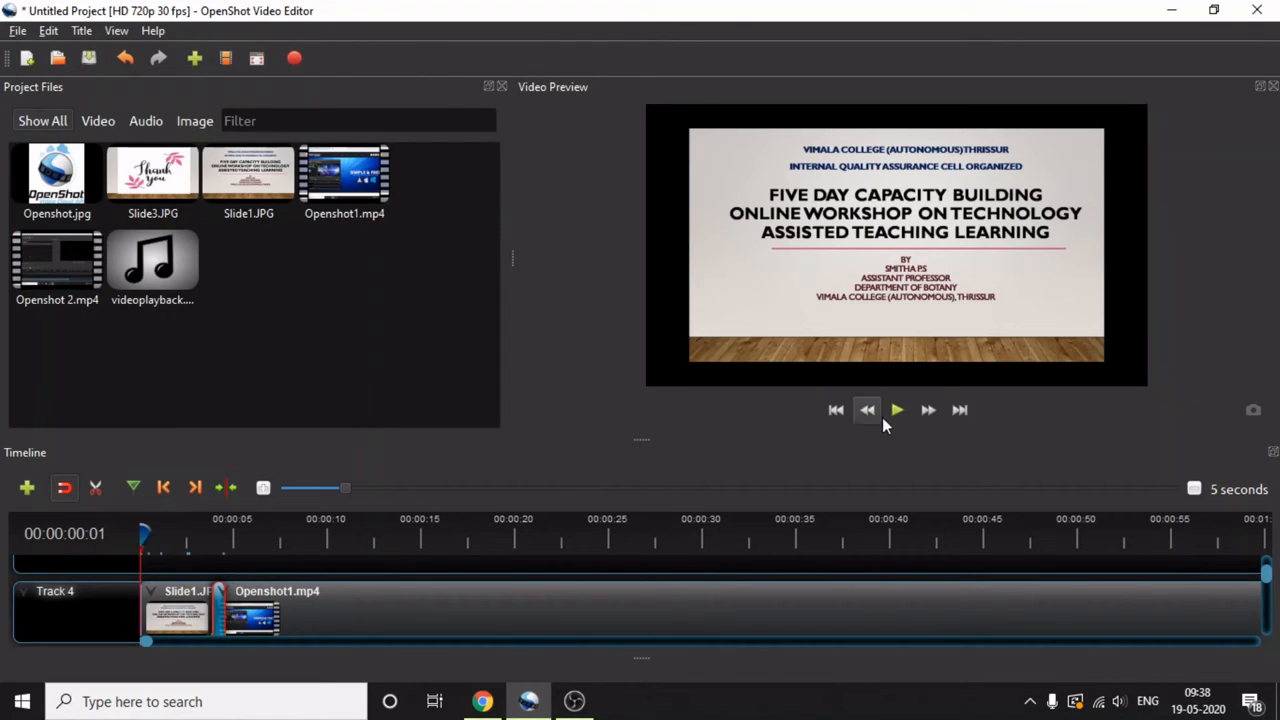
pyautogui.click(896, 410)
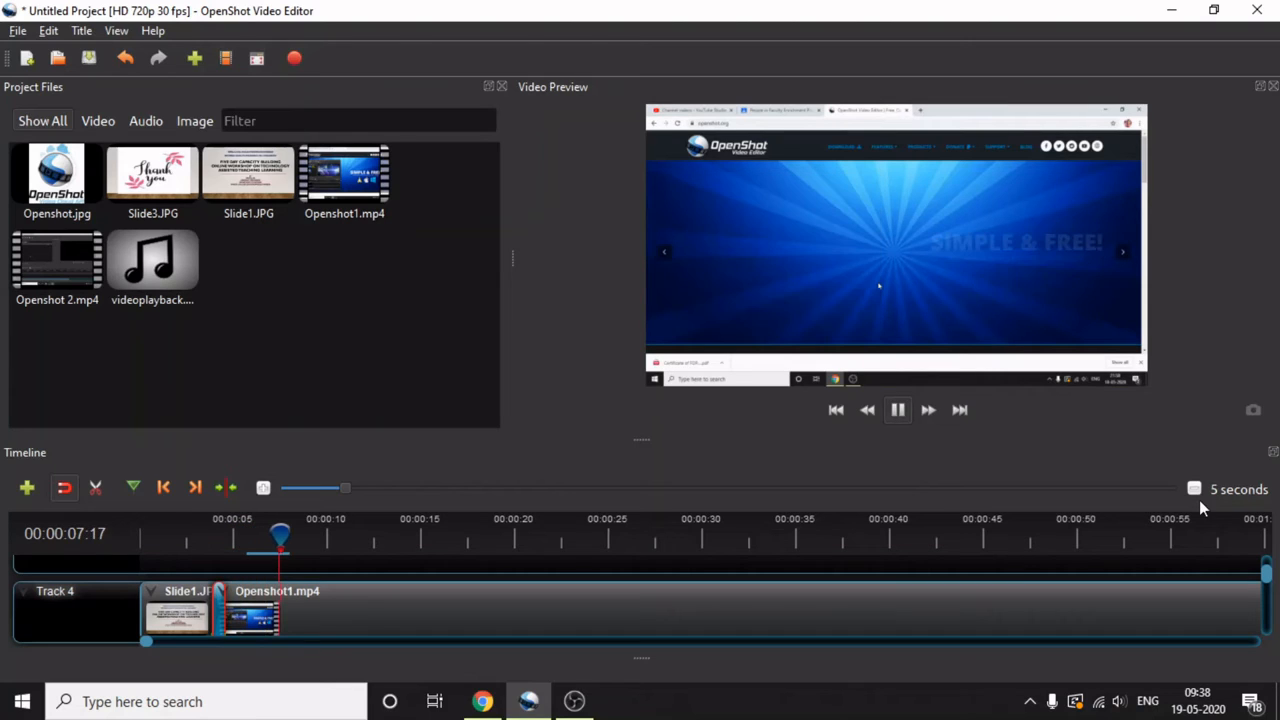
pyautogui.click(370, 488)
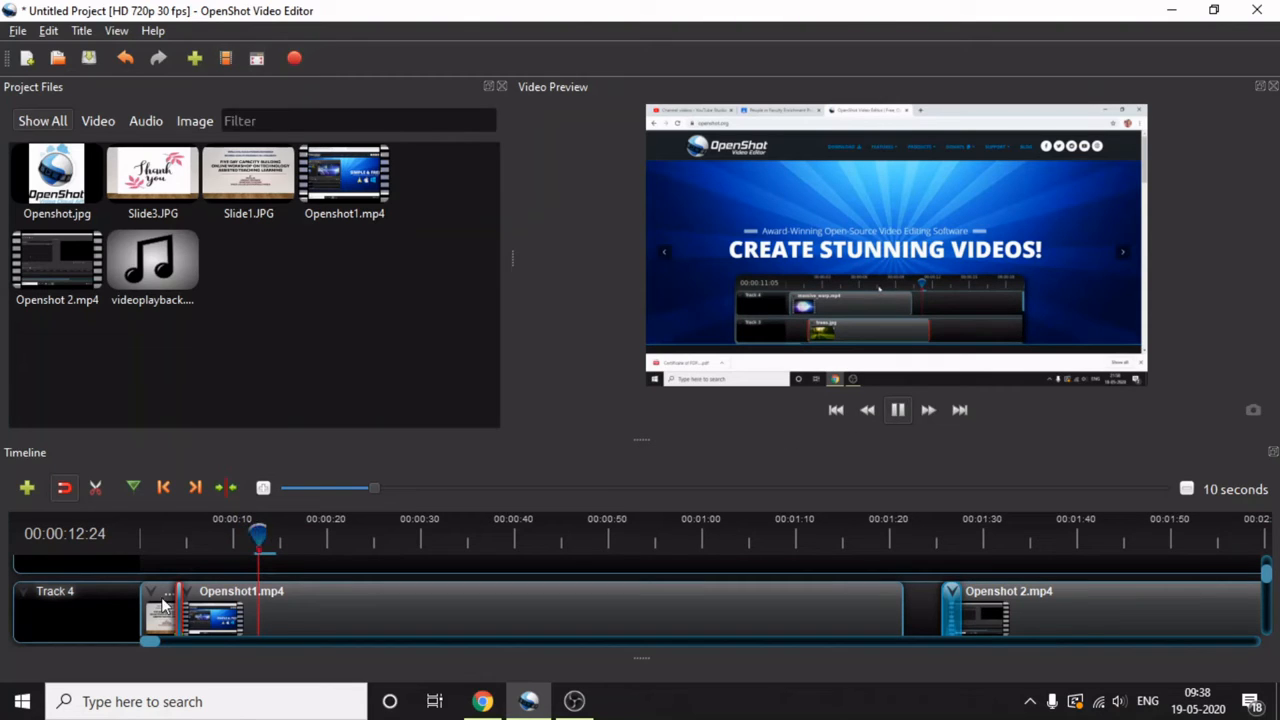
pyautogui.moveTo(229, 549); pyautogui.dragTo(142, 538)
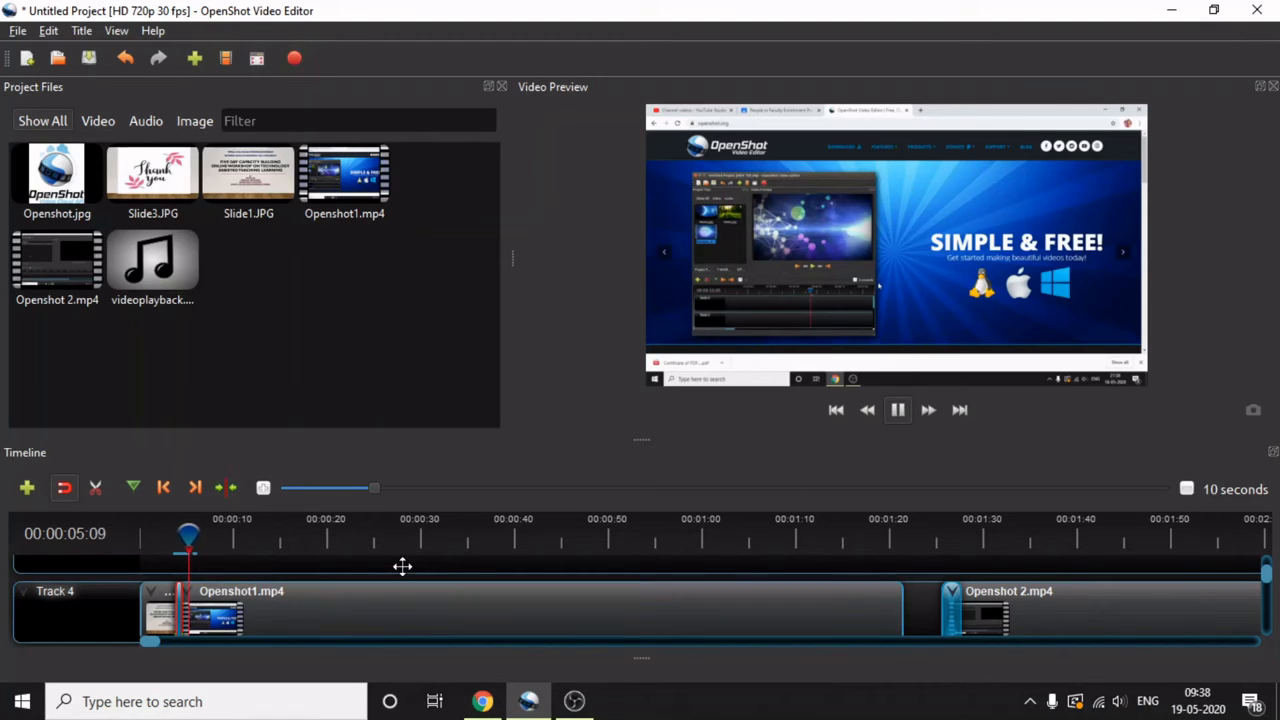
pyautogui.click(898, 410)
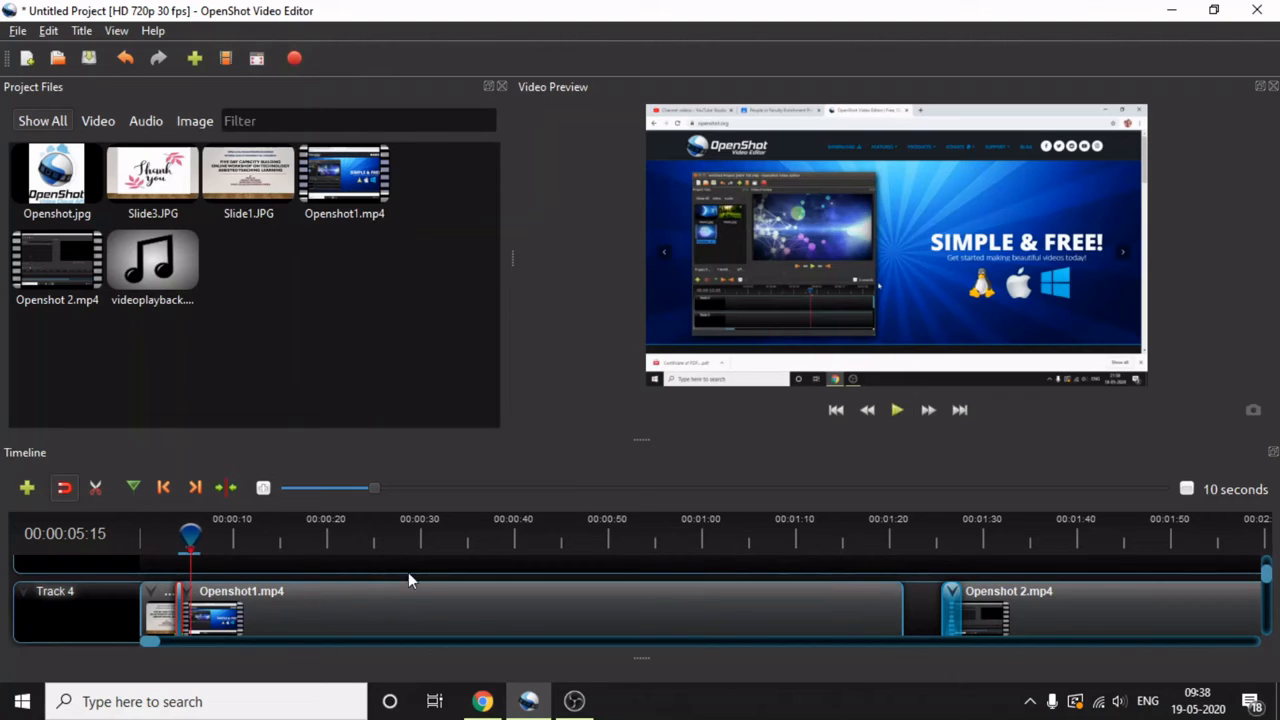
# - Preview the timeline from the start with the Track 3 background audio, pausing about eight seconds in
pyautogui.scroll(-2, 419, 590)
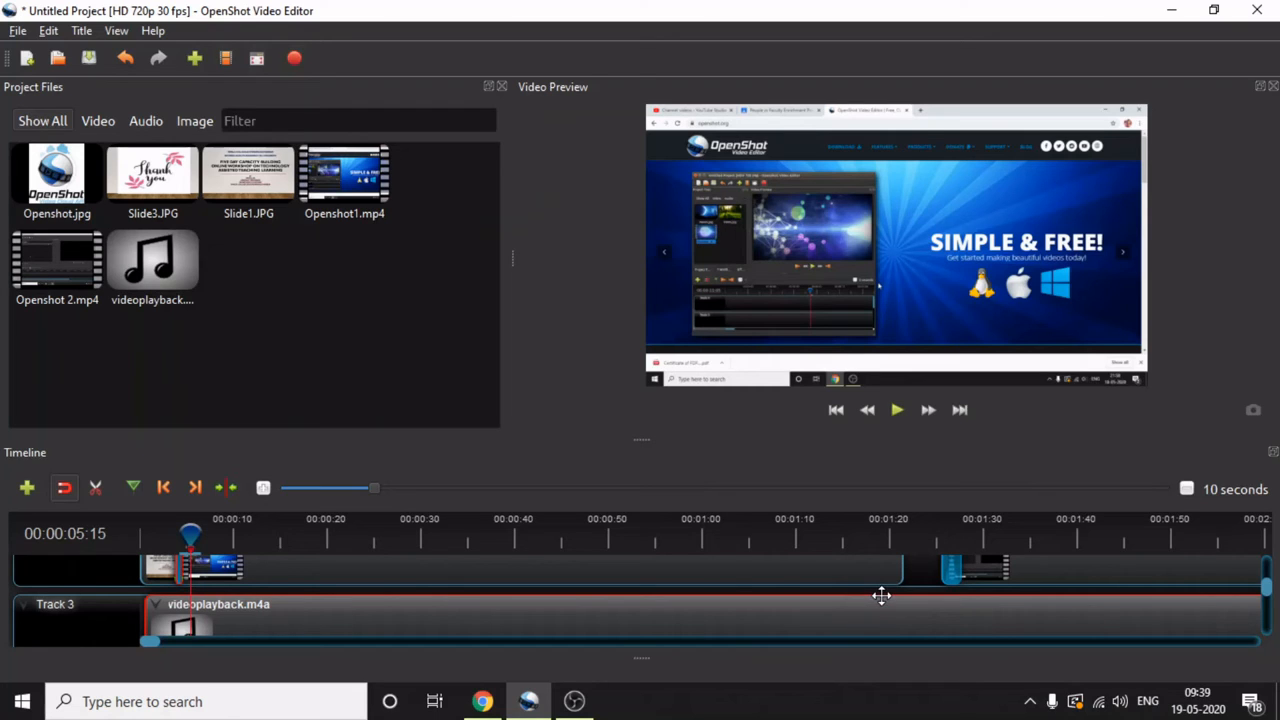
pyautogui.moveTo(190, 536); pyautogui.dragTo(103, 547)
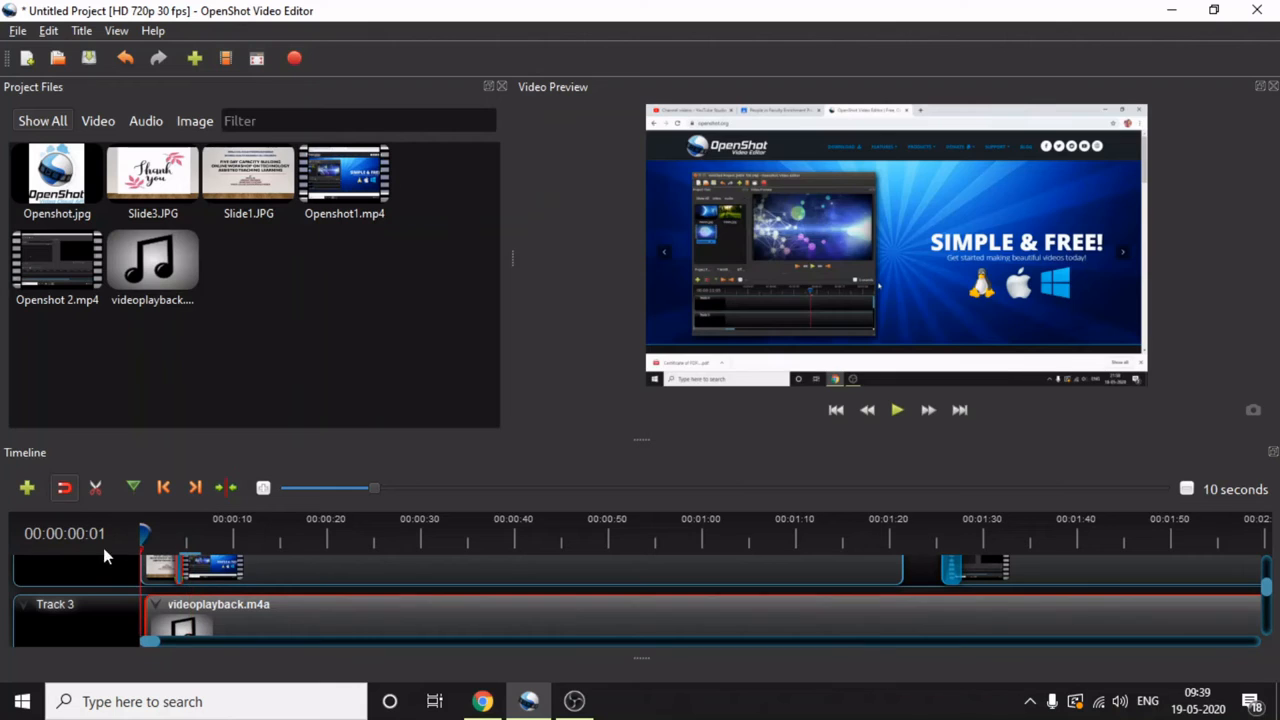
pyautogui.click(897, 411)
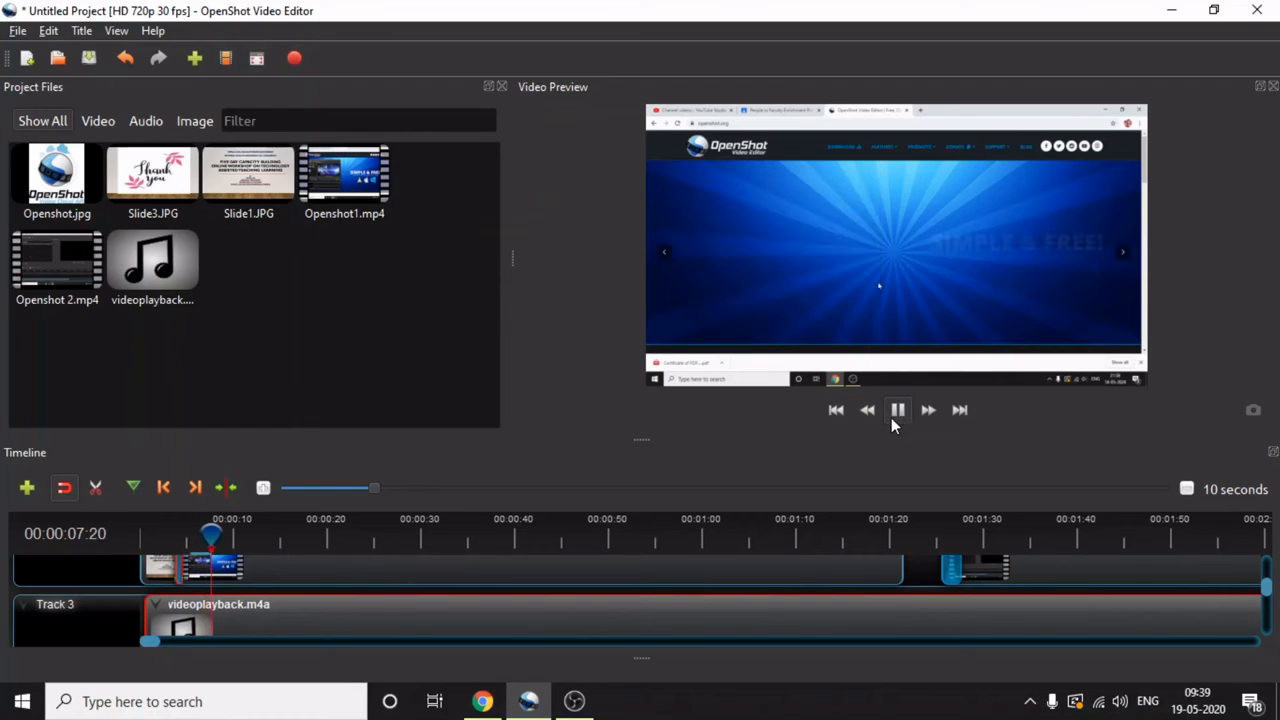
pyautogui.click(892, 414)
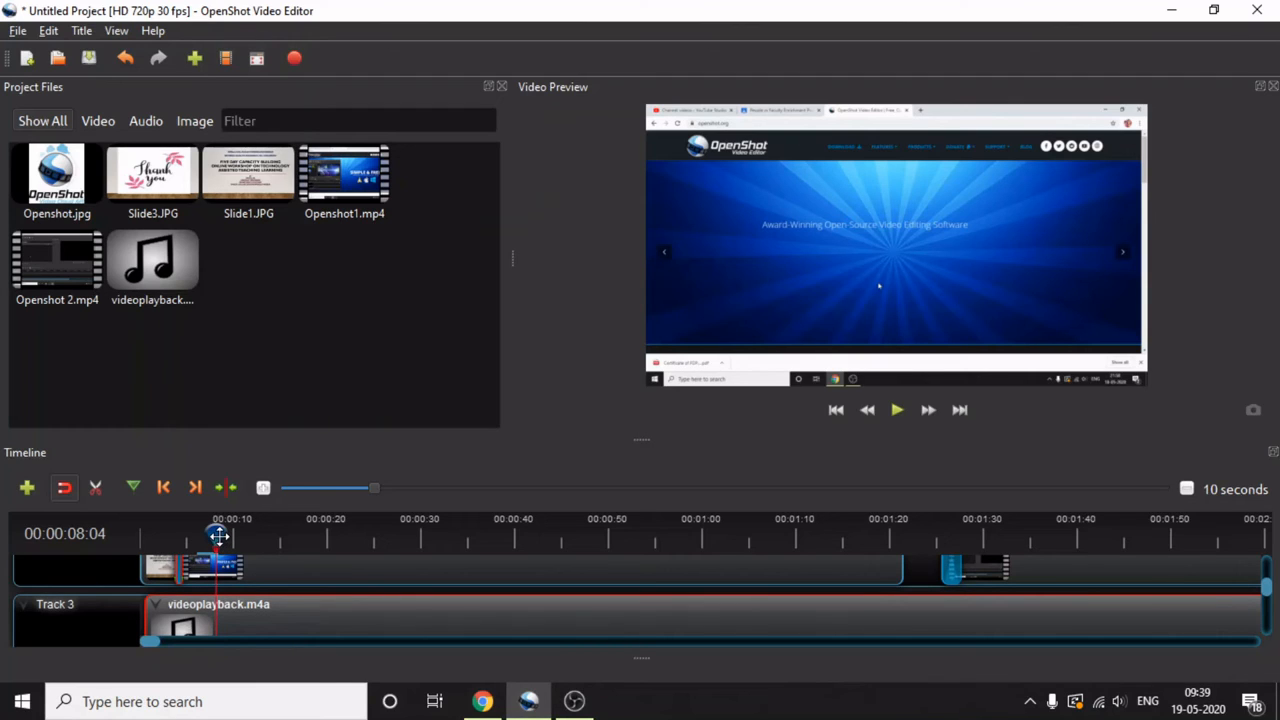
# - Slice the videoplayback.m4a clip on Track 3 at 00:00:07:13, keeping only the left side
pyautogui.moveTo(218, 535); pyautogui.dragTo(209, 537)
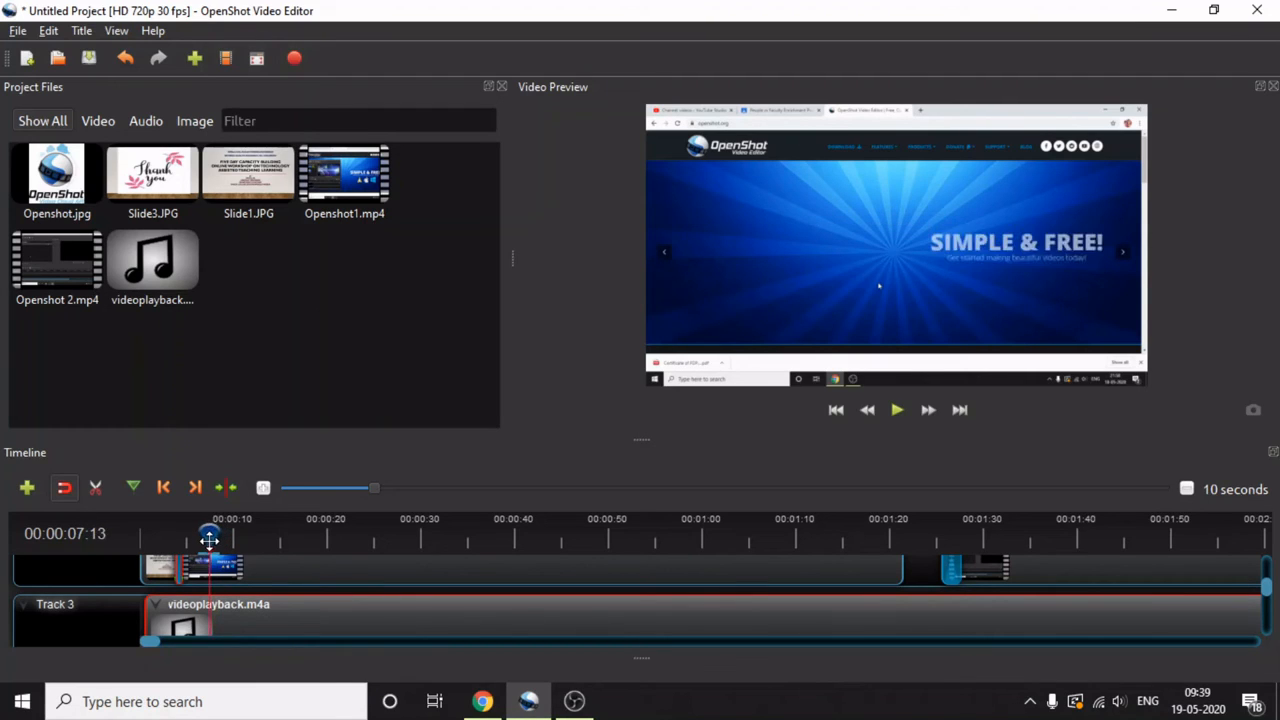
pyautogui.rightClick(227, 620)
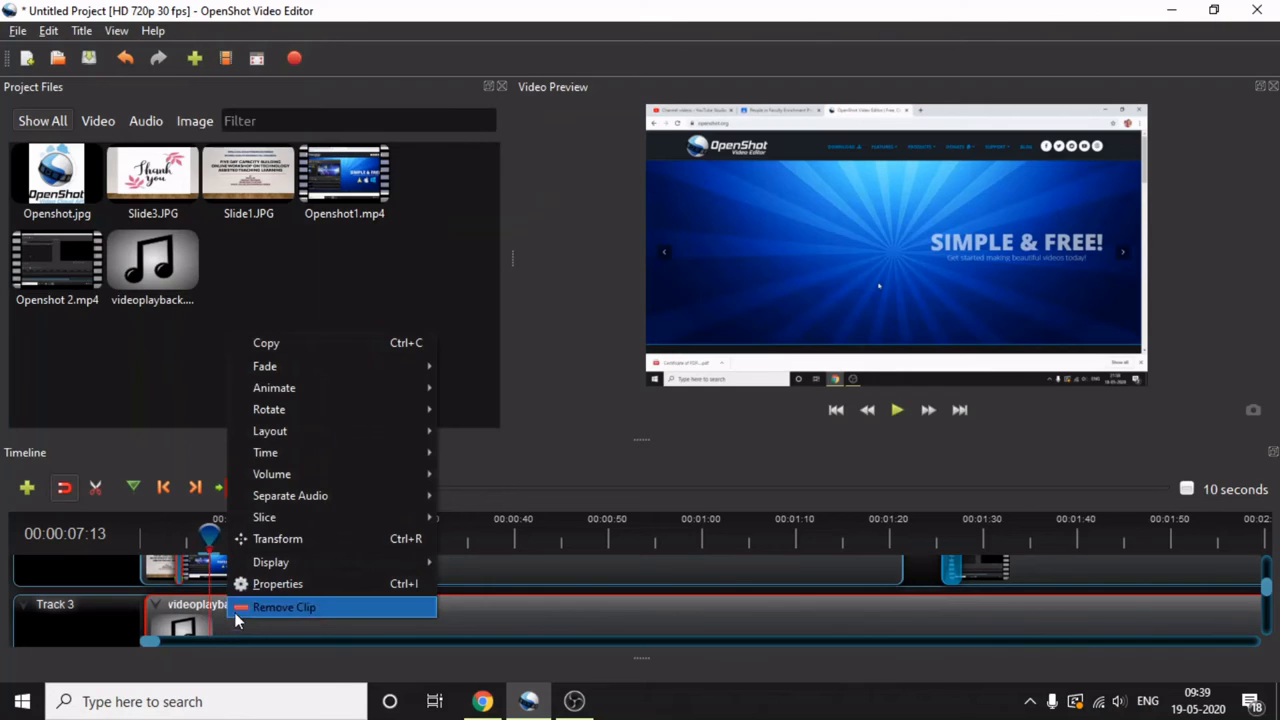
pyautogui.moveTo(274, 520)
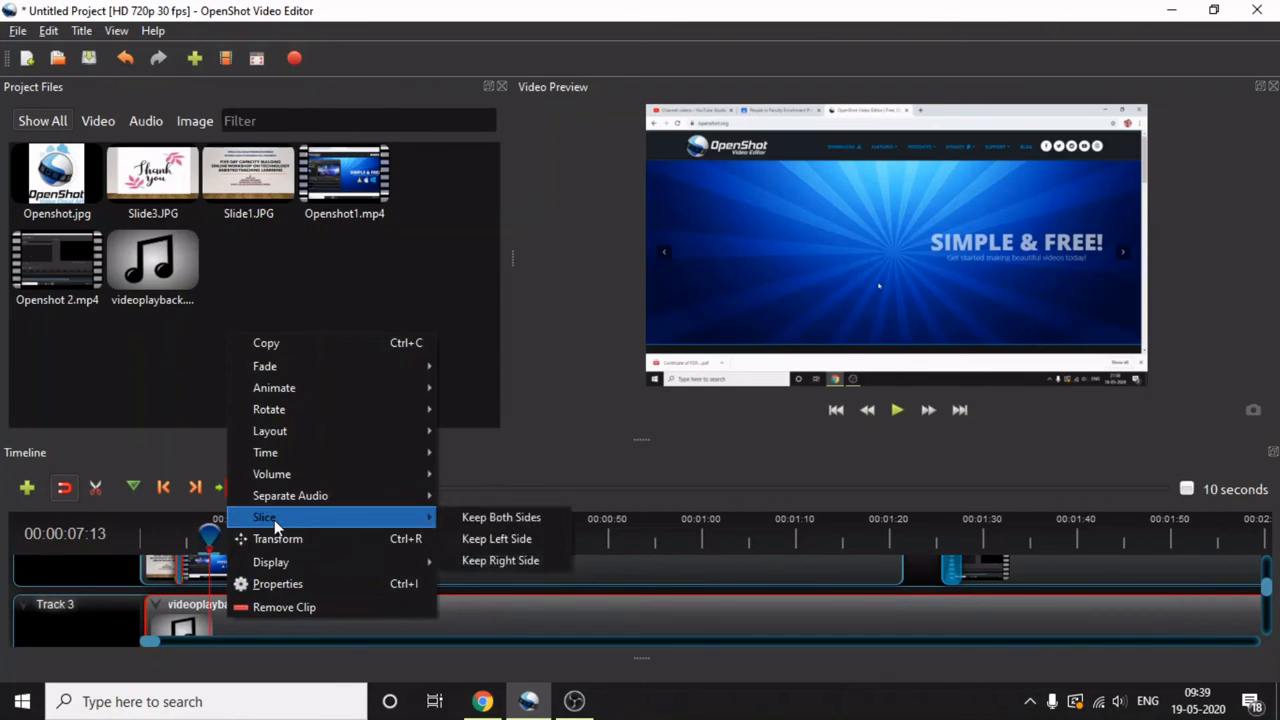
pyautogui.click(466, 544)
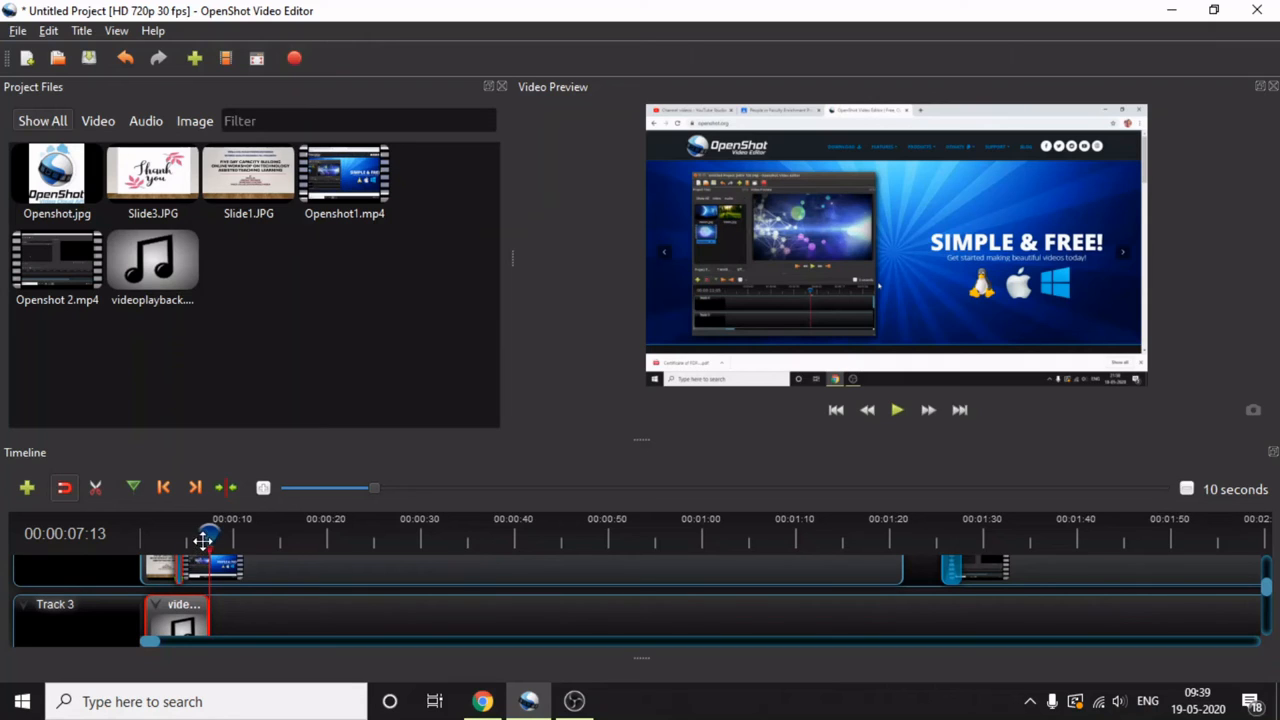
# - Return the playhead to the start and move the sliced audio clip to the very beginning of Track 3
pyautogui.moveTo(205, 534); pyautogui.dragTo(129, 549)
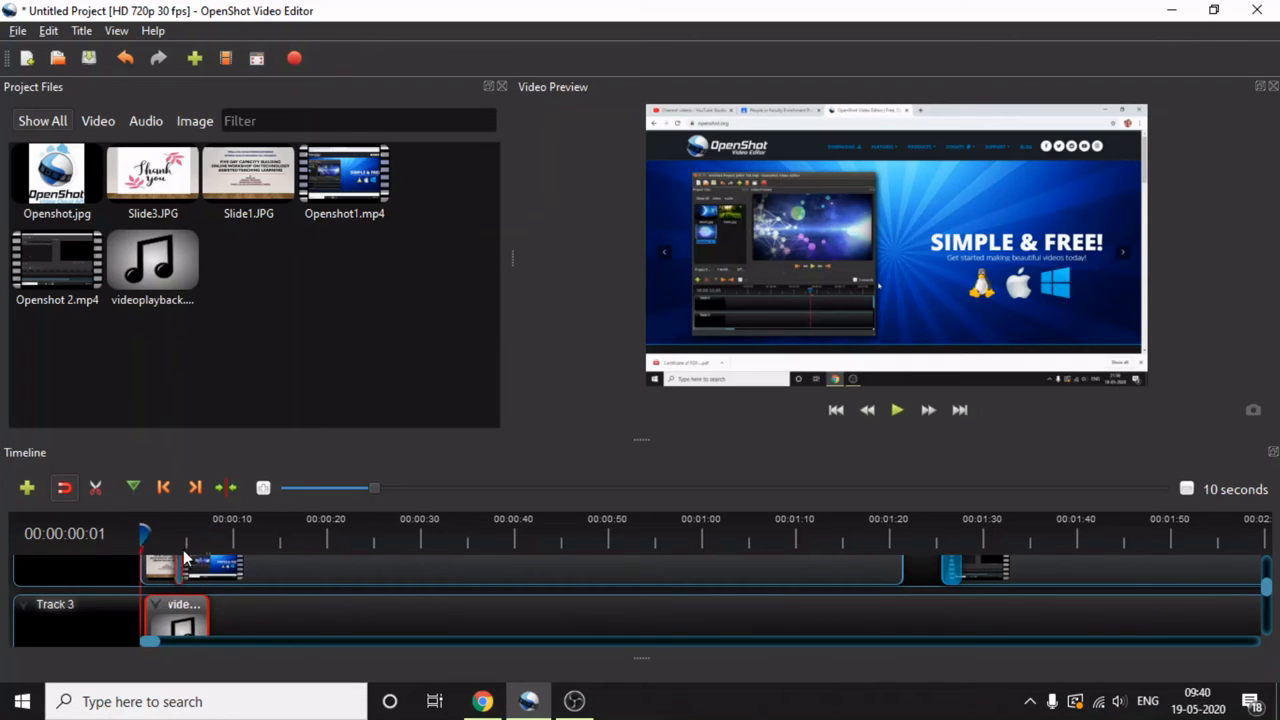
pyautogui.moveTo(173, 610); pyautogui.dragTo(167, 611)
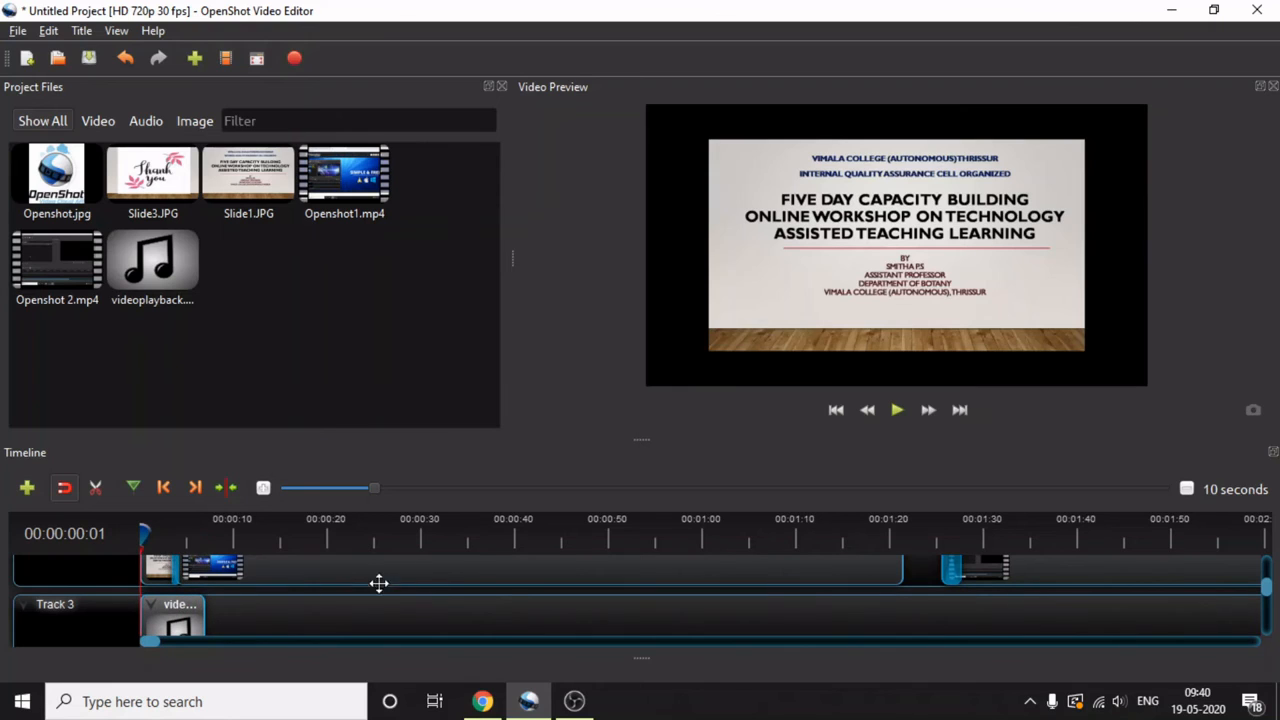
# - Preview the timeline with the shortened audio from the start, pausing at 00:00:10:23
pyautogui.click(899, 410)
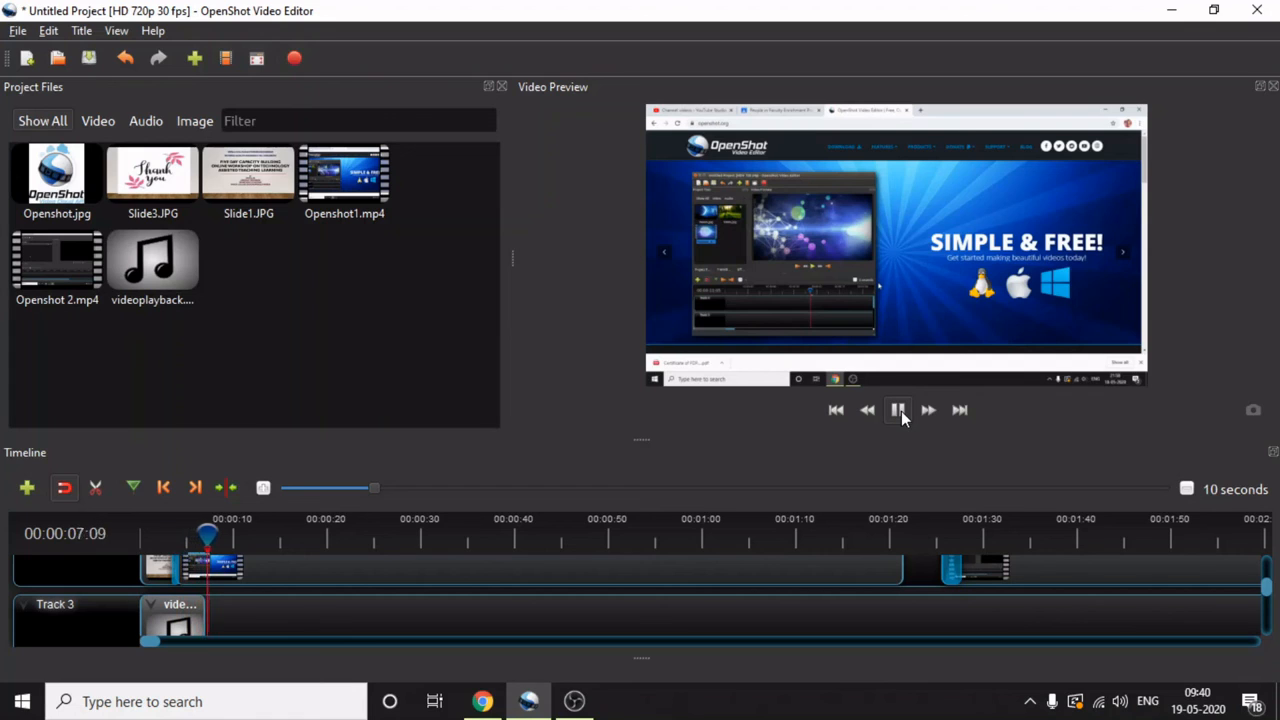
pyautogui.click(899, 410)
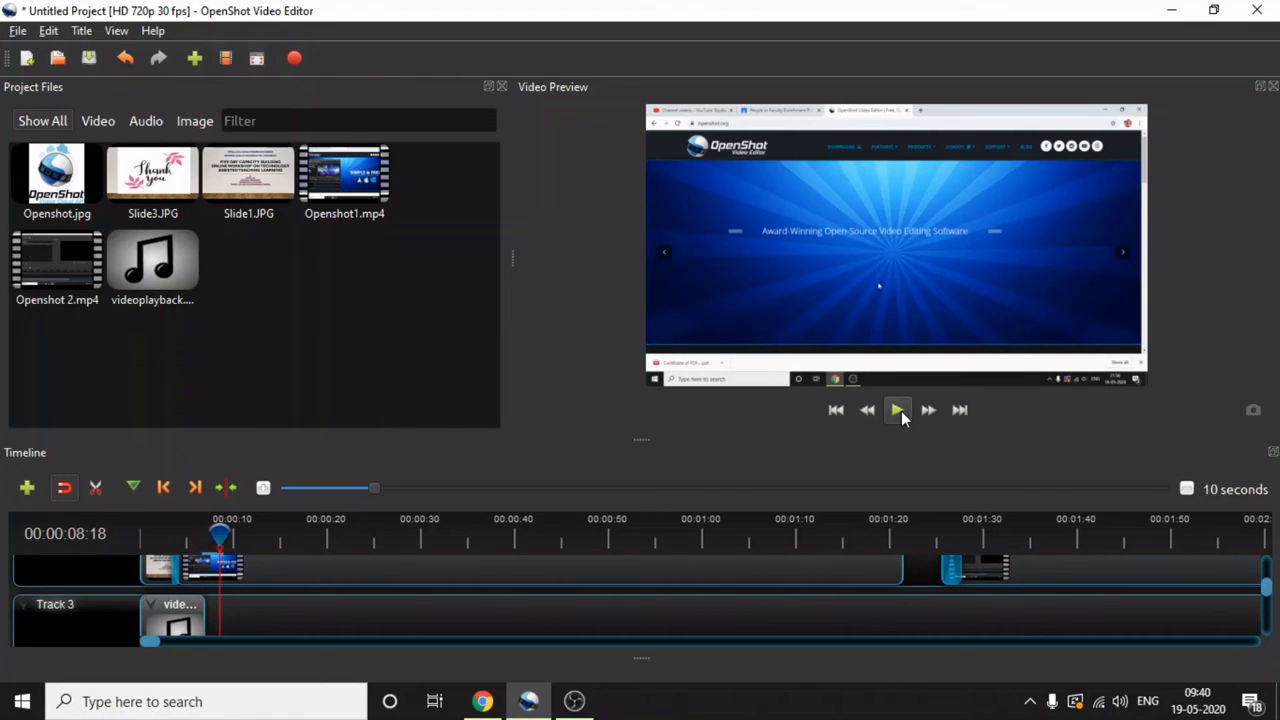
pyautogui.click(899, 410)
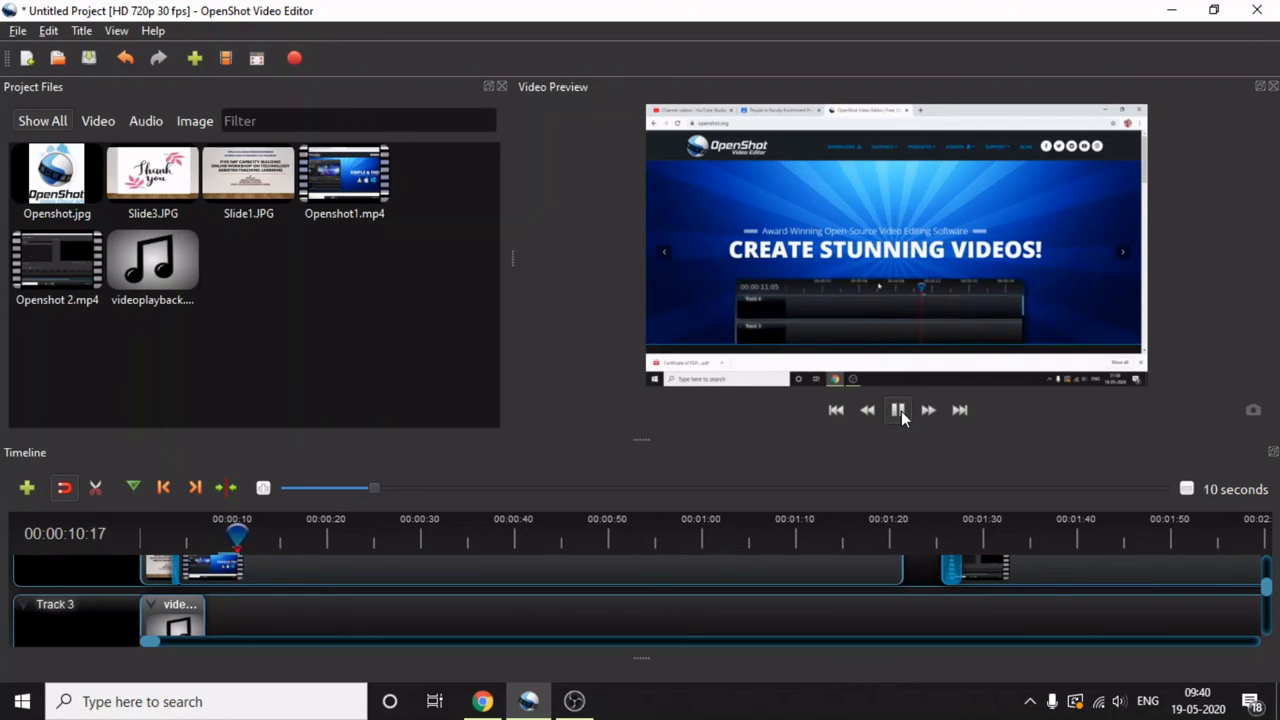
pyautogui.click(899, 410)
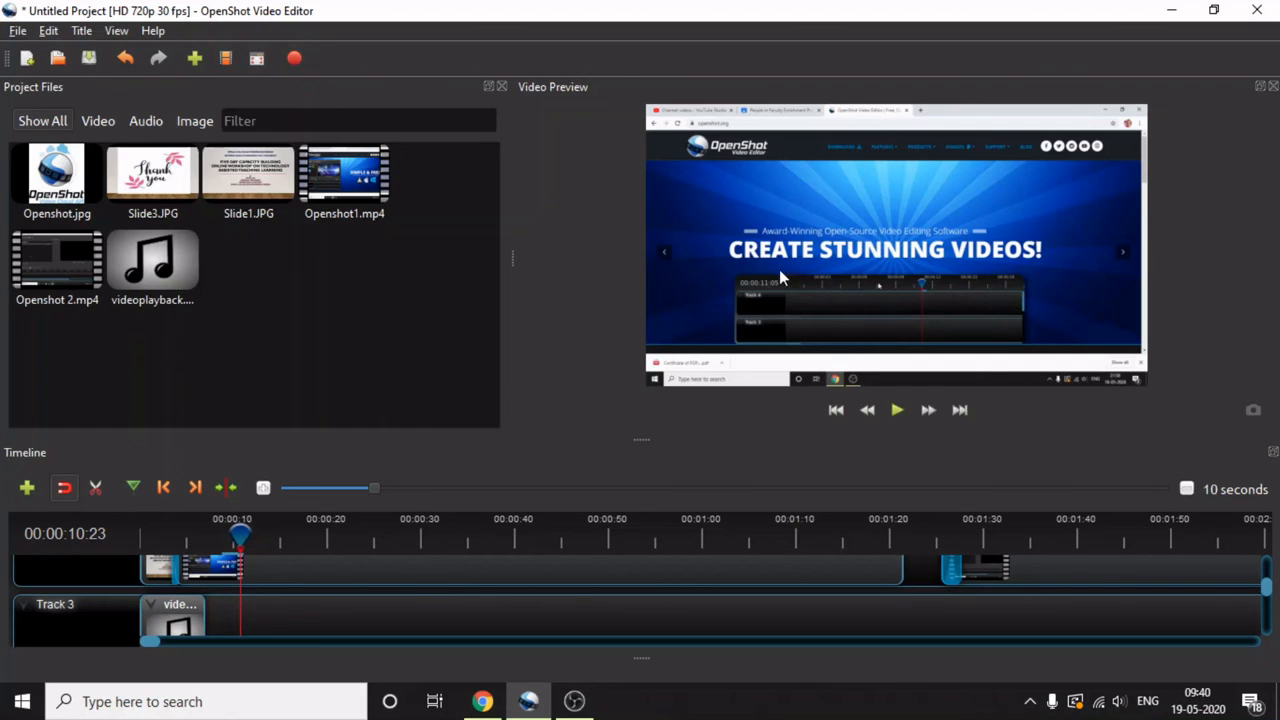
# - Open the Export Video dialog for the finished timeline
pyautogui.click(295, 61)
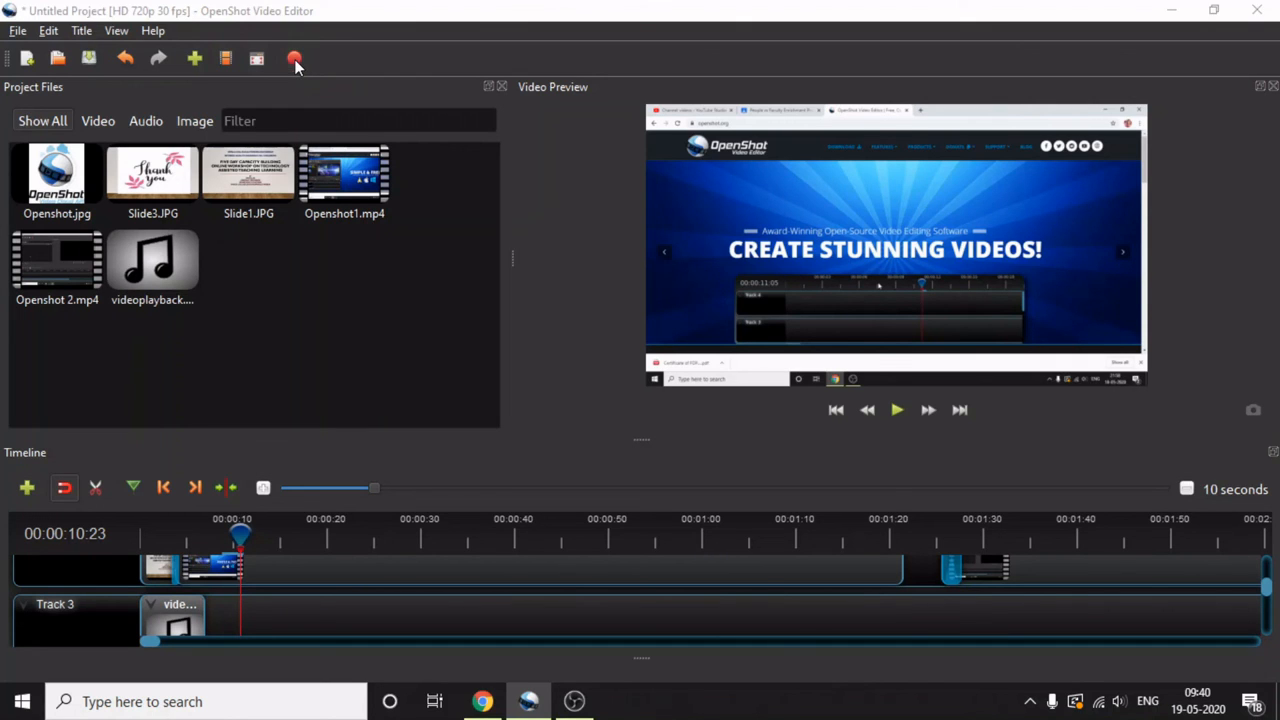